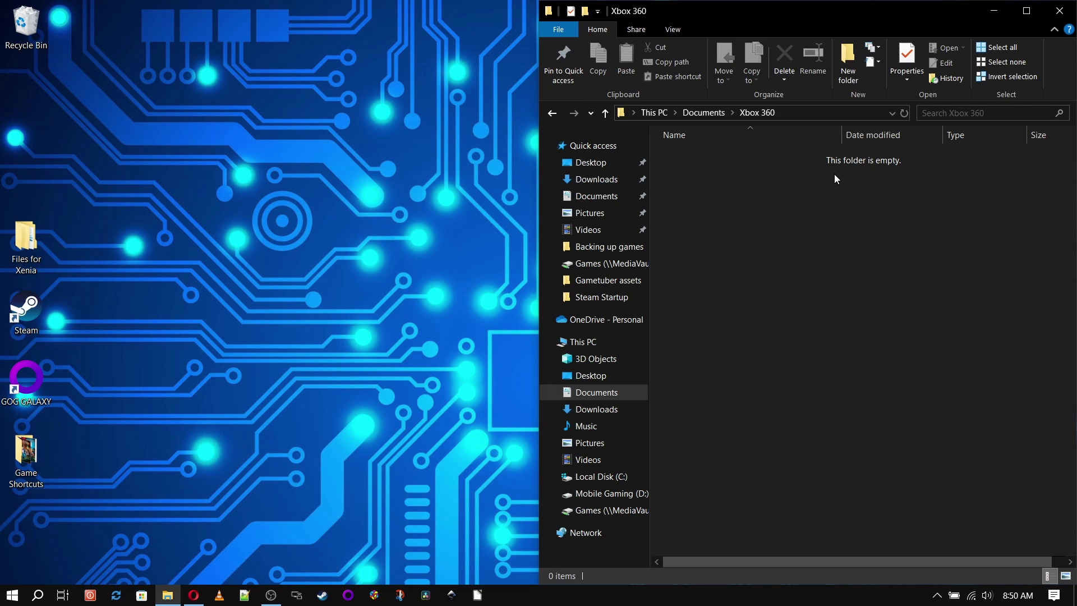
Create a folder named "template" inside Documents\Xbox 360.
{"action": "left_click", "coordinate": [849, 61]}
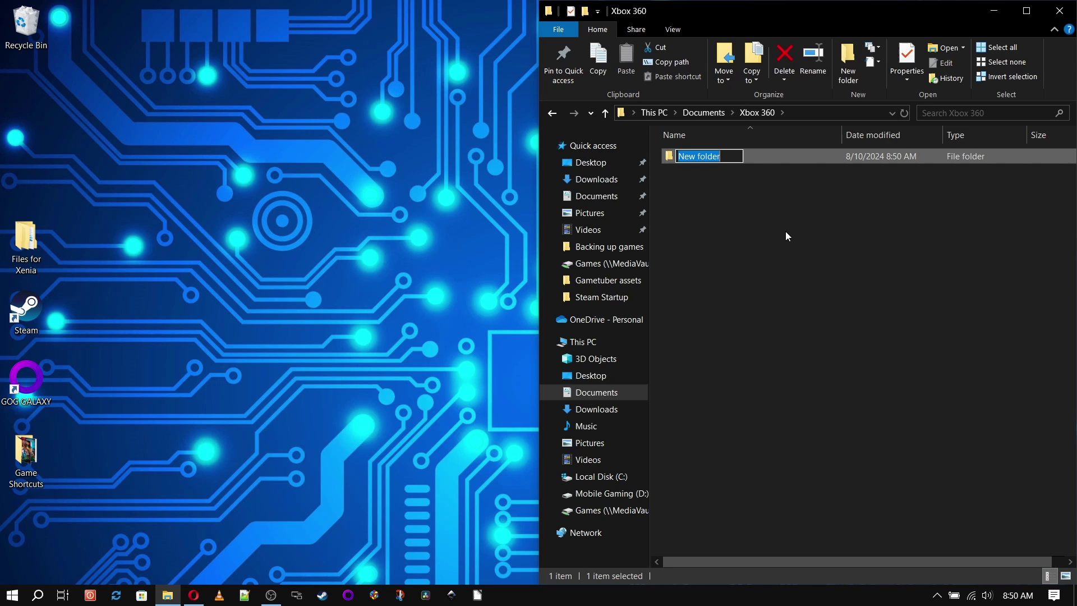
{"action": "type", "text": "template"}
{"action": "key", "text": "Return"}
Inside the template folder, create two subfolders named "Game" and "Extras".
{"action": "double_click", "coordinate": [708, 159]}
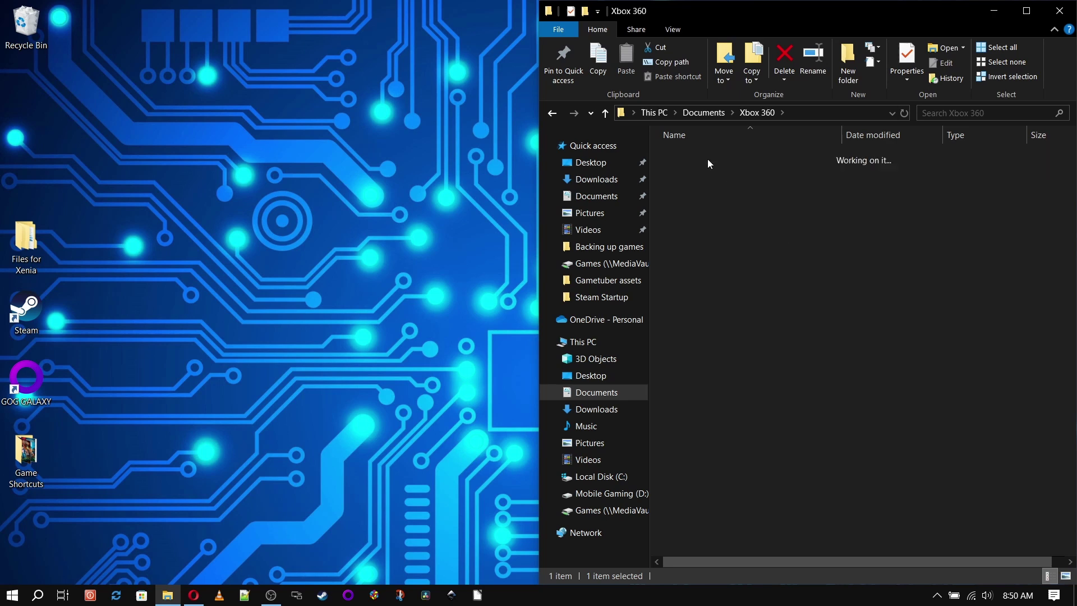
{"action": "left_click", "coordinate": [848, 62]}
{"action": "type", "text": "Game"}
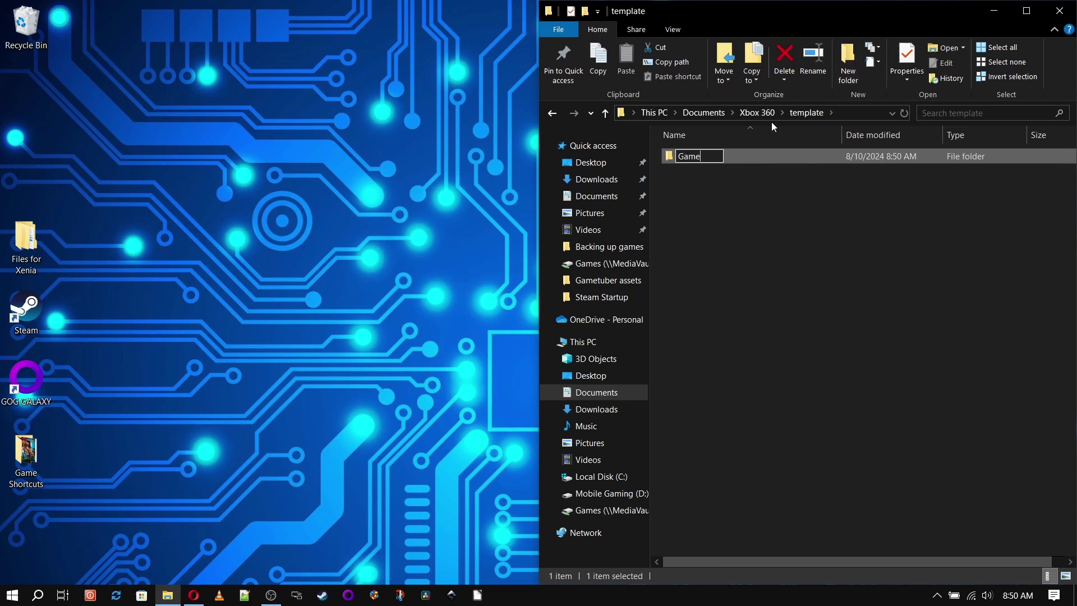
{"action": "key", "text": "Return"}
{"action": "left_click", "coordinate": [849, 62]}
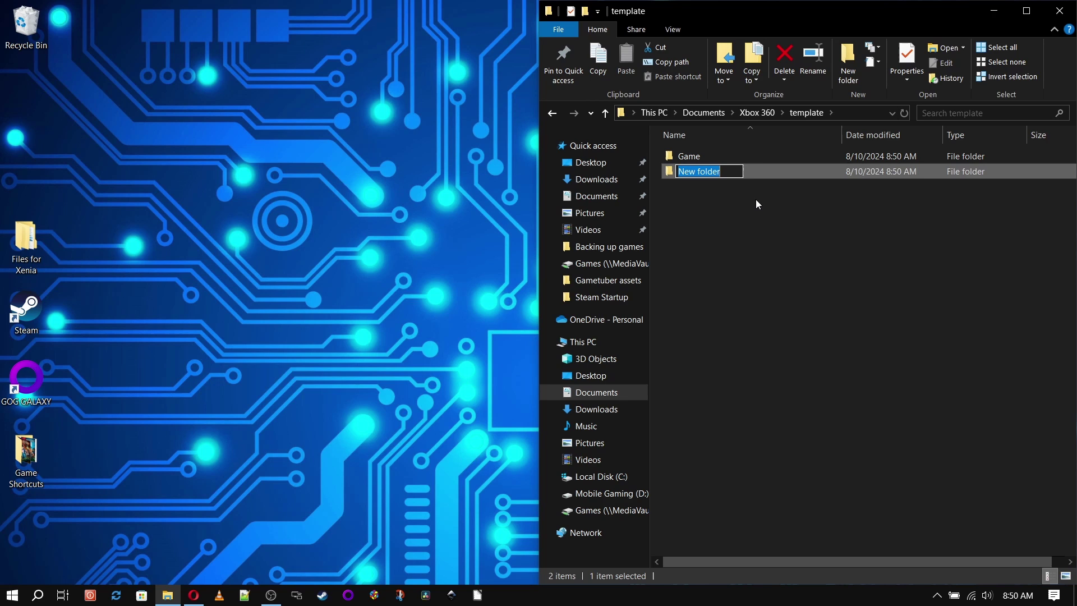
{"action": "type", "text": "Extras"}
{"action": "key", "text": "Return"}
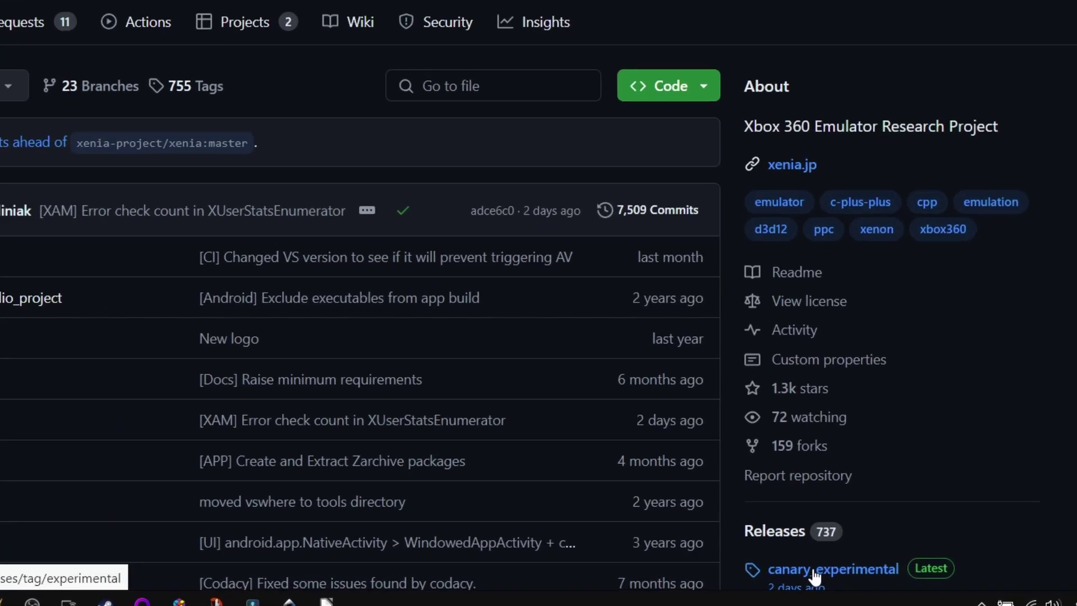
Download xenia_canary.zip from the canary_experimental release and the patches zip linked in the game-patches README.
{"action": "left_click", "coordinate": [814, 575]}
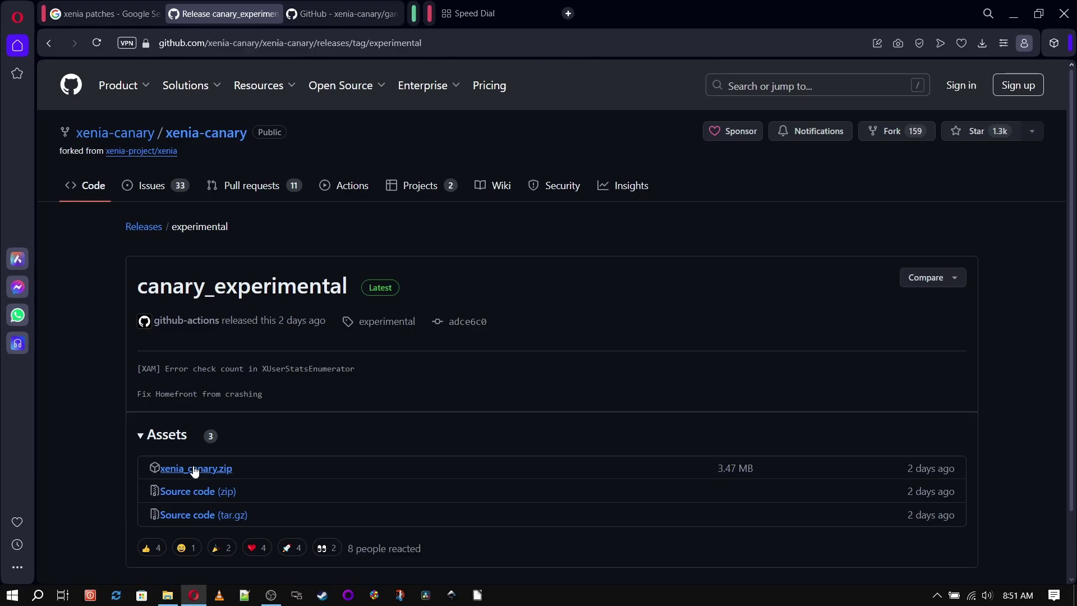
{"action": "left_click", "coordinate": [193, 469]}
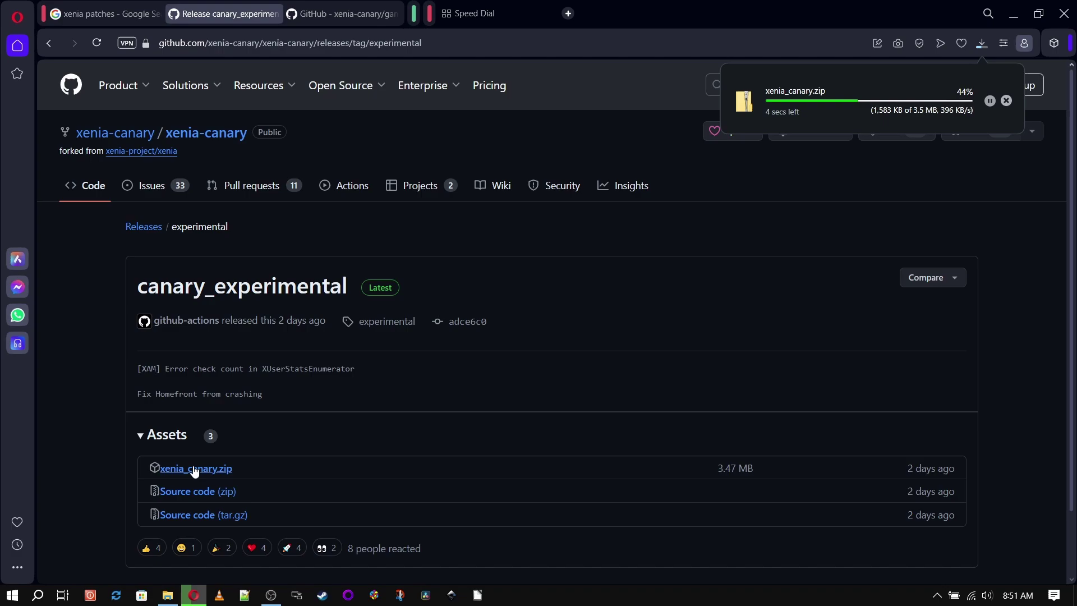
{"action": "left_click", "coordinate": [353, 13]}
{"action": "scroll", "coordinate": [97, 275], "scroll_direction": "down", "scroll_amount": 4}
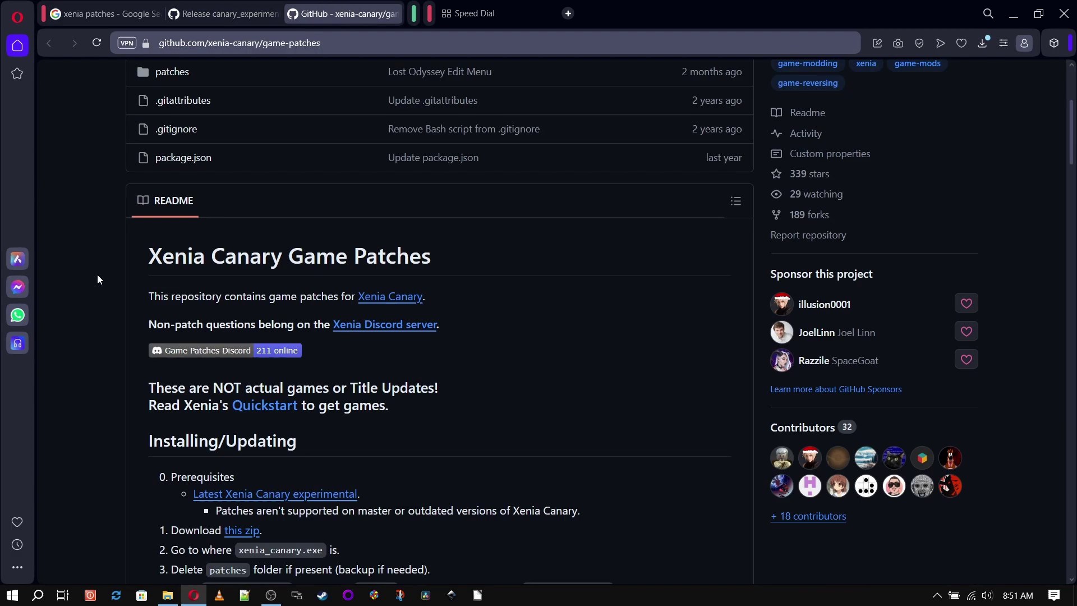
{"action": "scroll", "coordinate": [96, 275], "scroll_direction": "down", "scroll_amount": 3}
{"action": "left_click", "coordinate": [242, 356]}
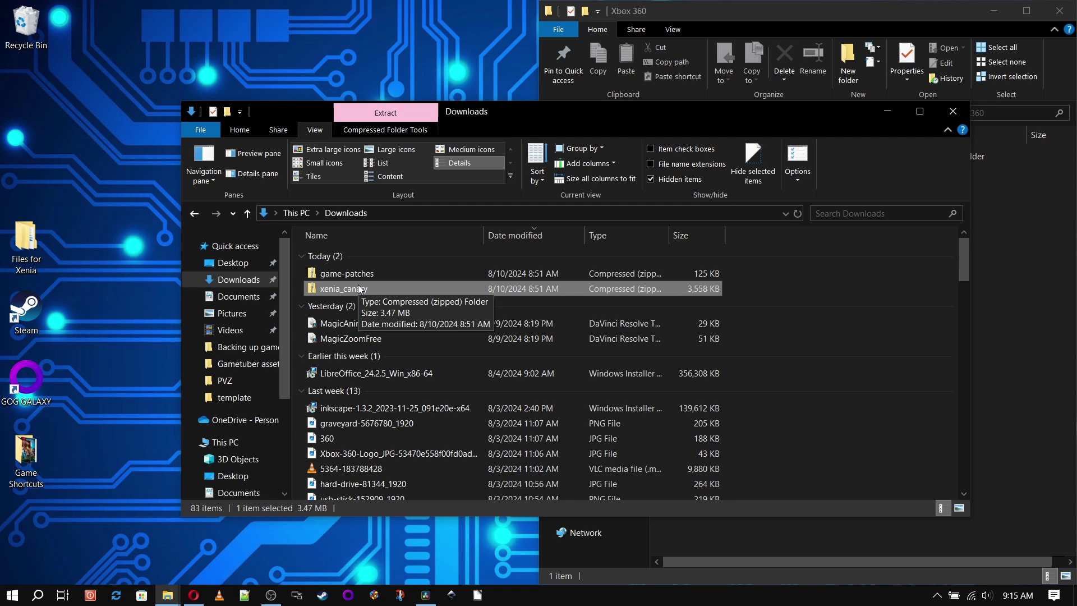
Extract the downloaded xenia_canary archive with 7-Zip into Documents\Xbox 360\template.
{"action": "right_click", "coordinate": [358, 284]}
{"action": "mouse_move", "coordinate": [403, 328]}
{"action": "left_click", "coordinate": [583, 366]}
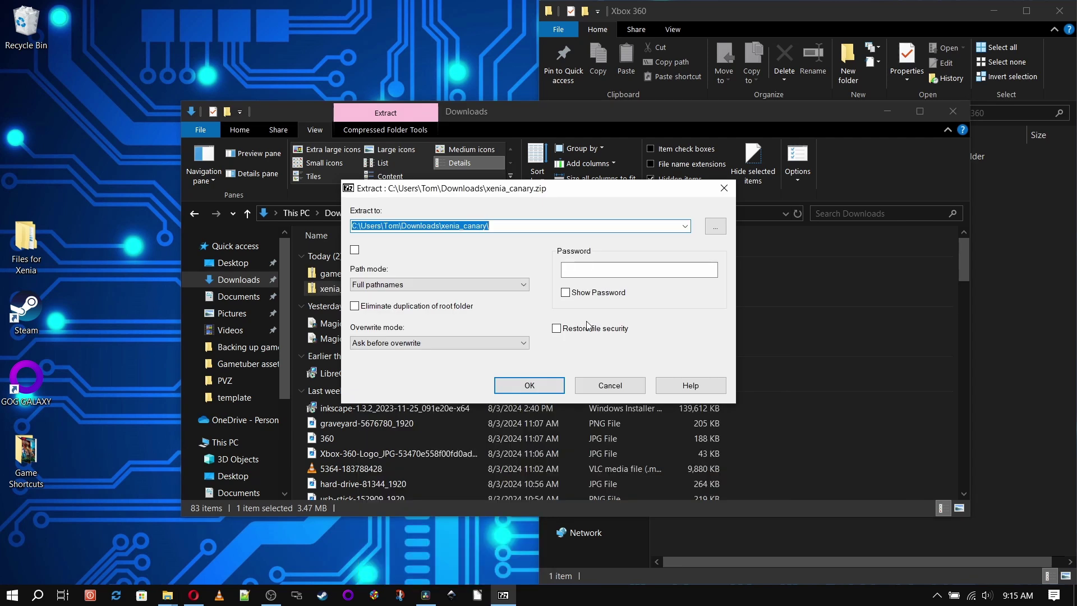
{"action": "left_click", "coordinate": [724, 232]}
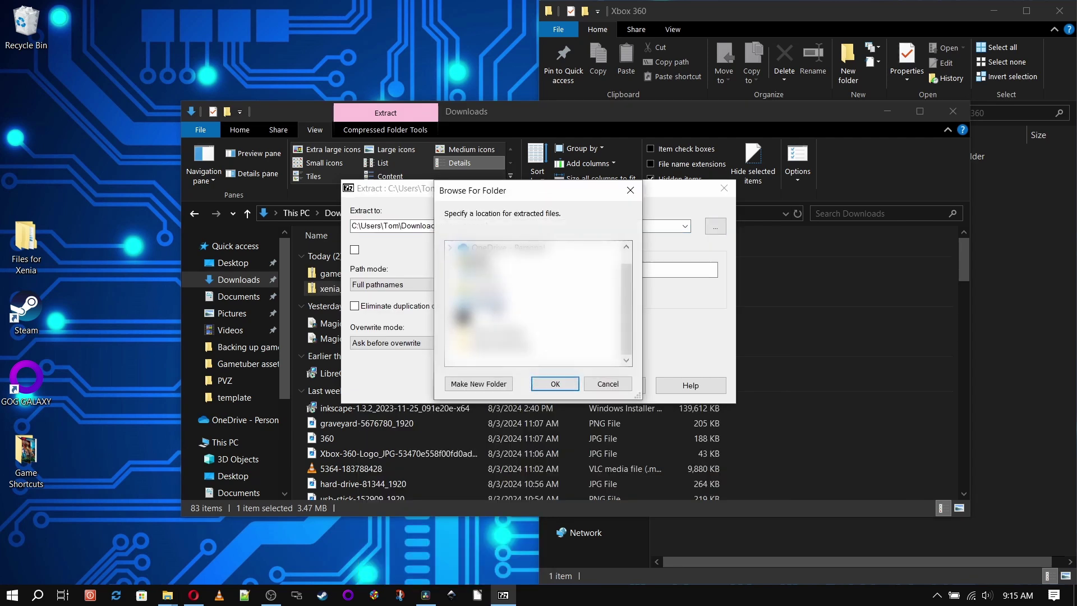
{"action": "scroll", "coordinate": [536, 303], "scroll_direction": "down", "scroll_amount": 8}
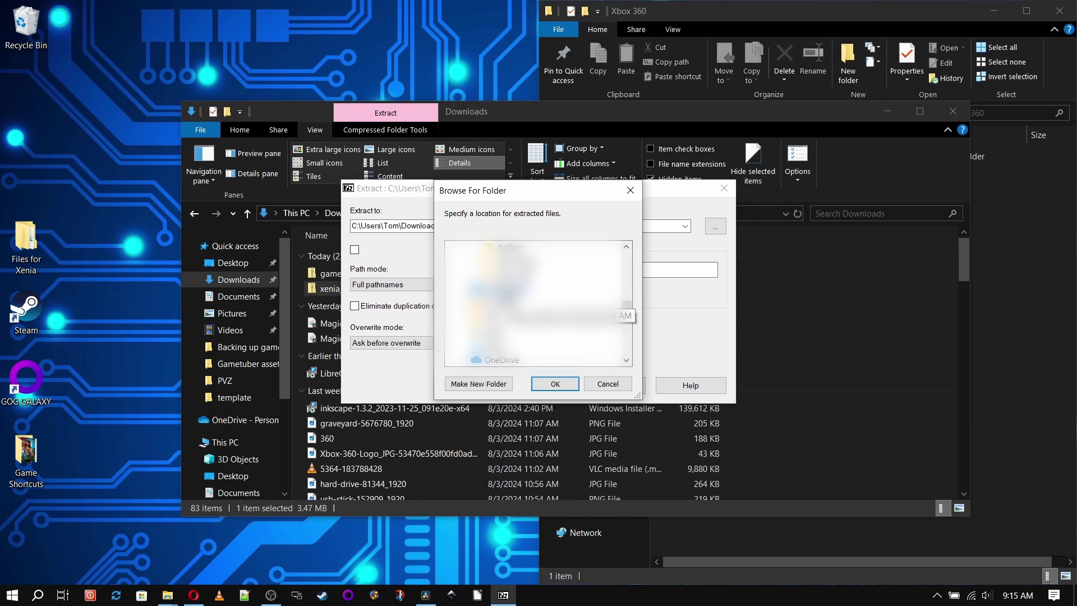
{"action": "left_click", "coordinate": [554, 384]}
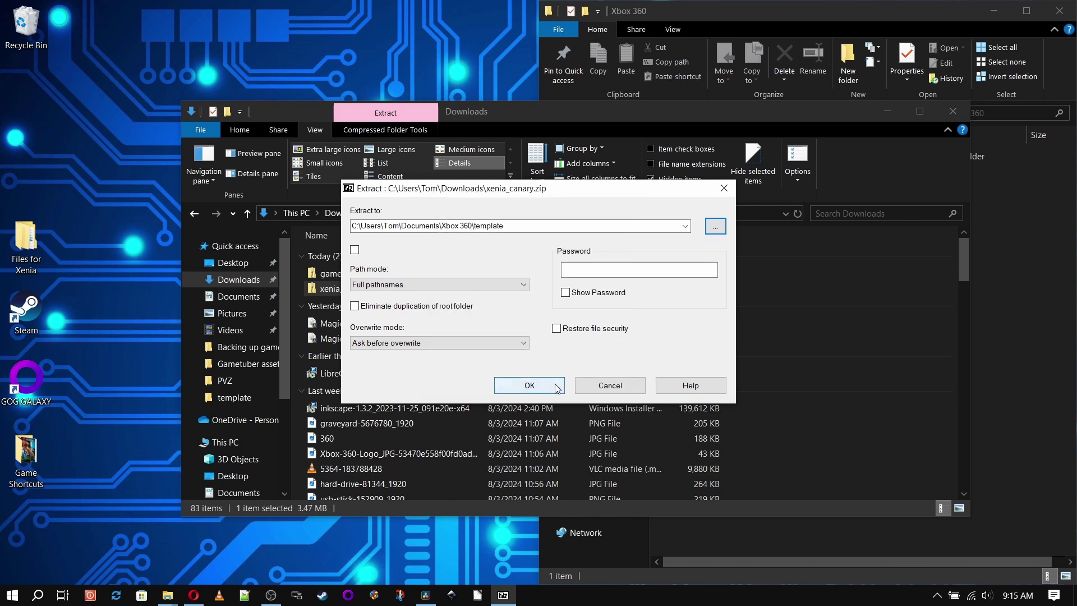
{"action": "left_click", "coordinate": [555, 384]}
Extract the downloaded game-patches archive with 7-Zip into the Xbox 360 template folder and close the Downloads window.
{"action": "right_click", "coordinate": [352, 274]}
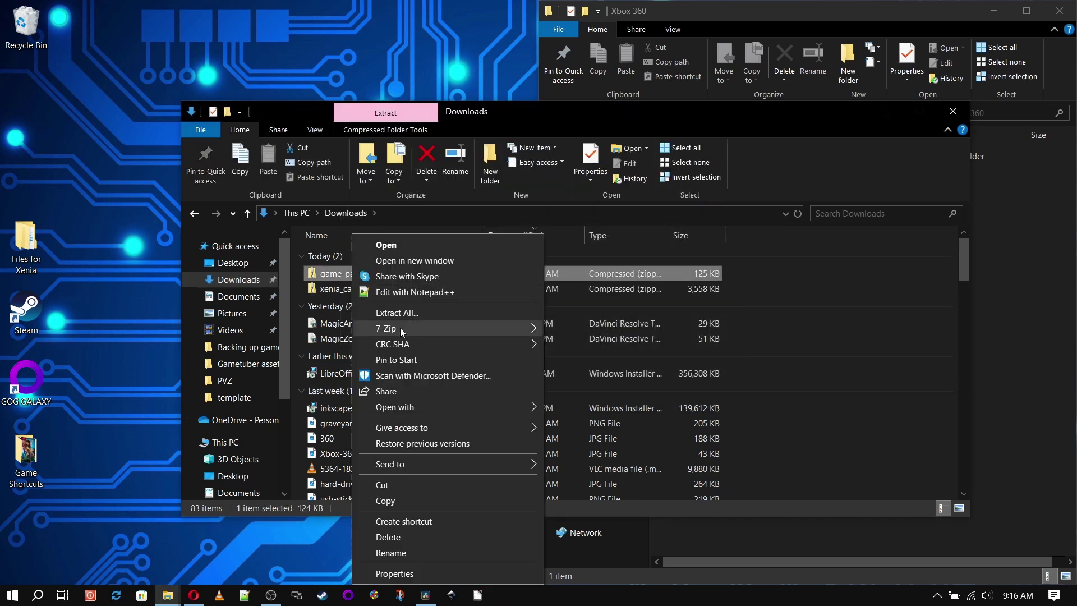
{"action": "mouse_move", "coordinate": [400, 328]}
{"action": "left_click", "coordinate": [588, 362]}
{"action": "left_click", "coordinate": [354, 250]}
{"action": "left_click", "coordinate": [716, 226]}
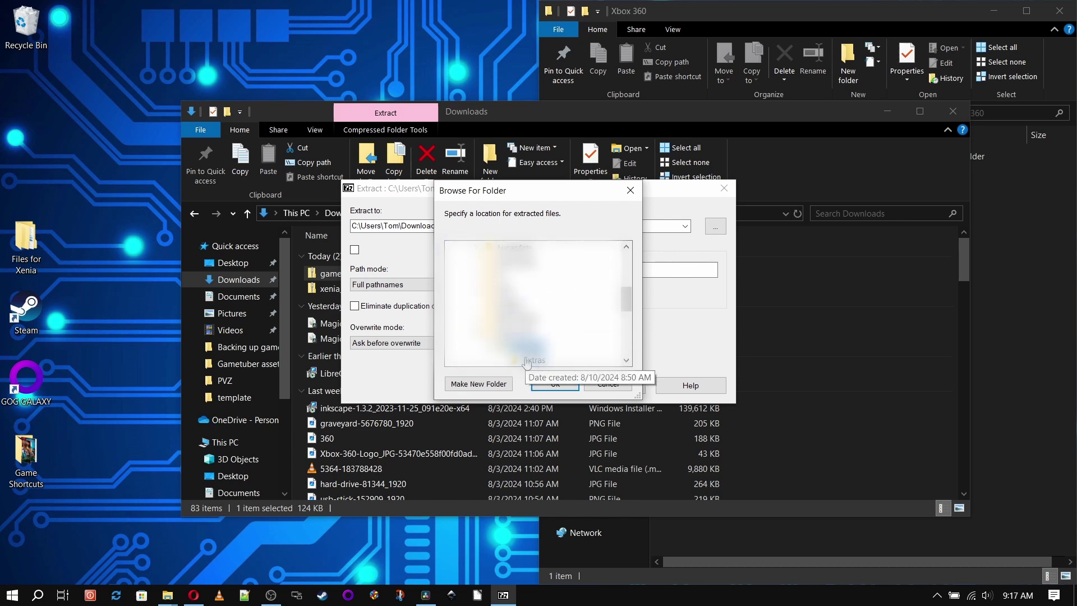
{"action": "left_click", "coordinate": [555, 385]}
{"action": "left_click", "coordinate": [552, 386]}
{"action": "left_click", "coordinate": [953, 111]}
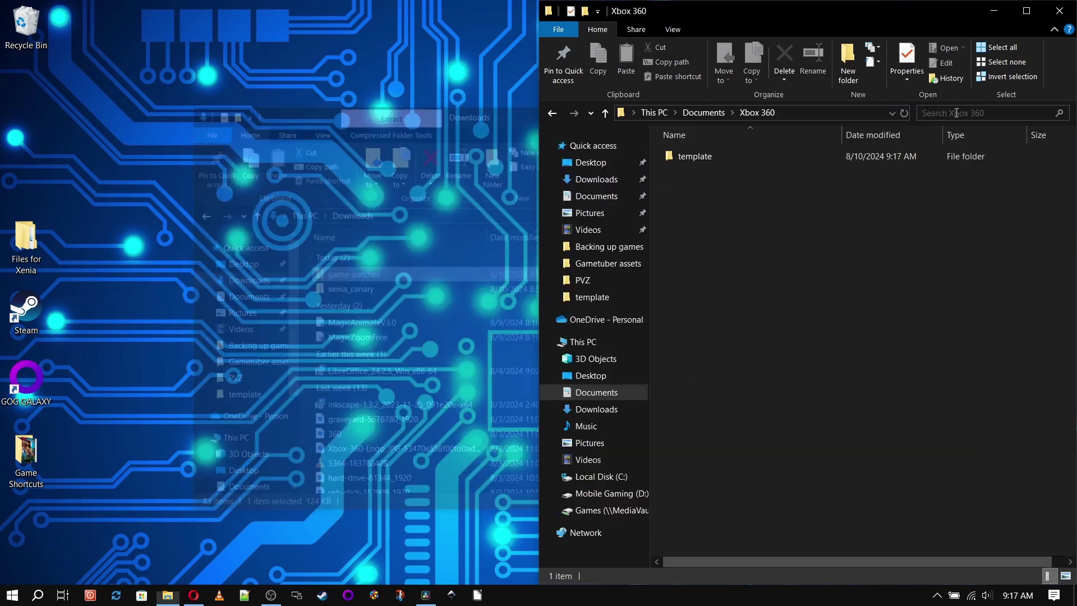
Create an empty text document named "portable" in the template folder.
{"action": "double_click", "coordinate": [709, 160]}
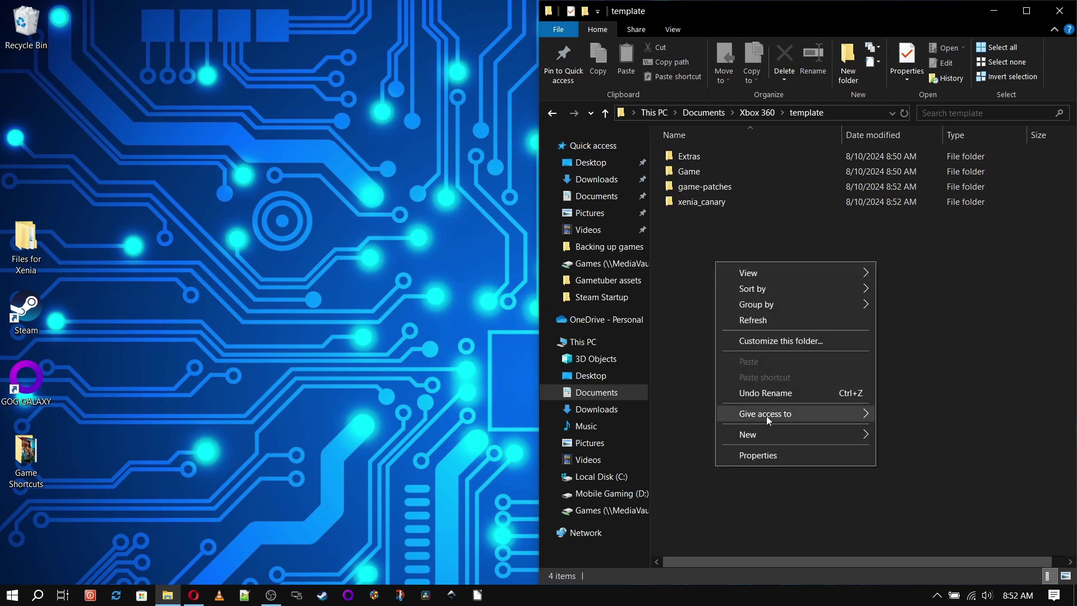
{"action": "mouse_move", "coordinate": [853, 435]}
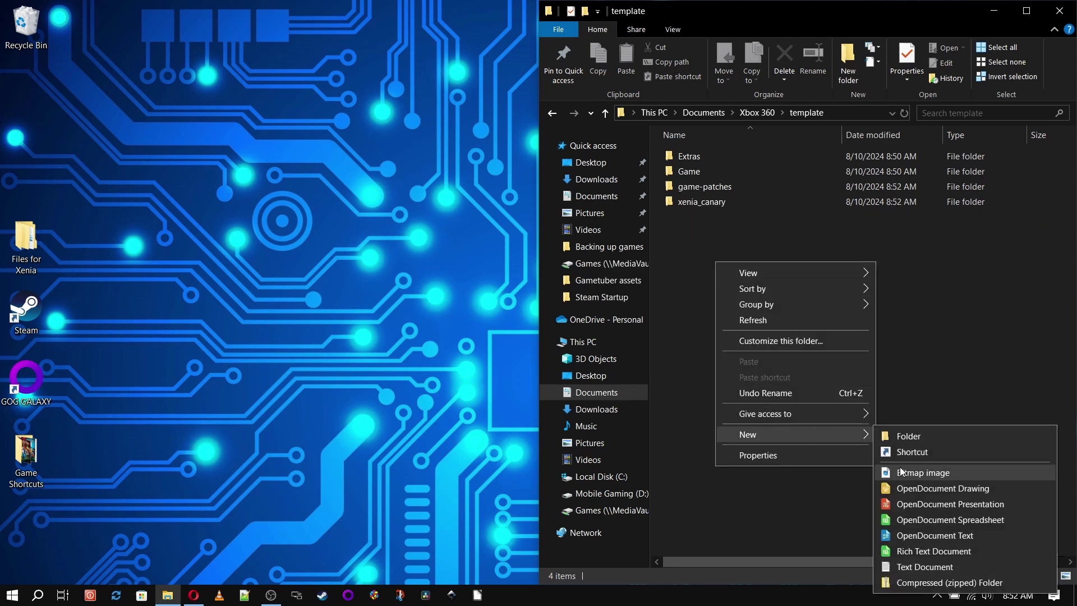
{"action": "left_click", "coordinate": [904, 565]}
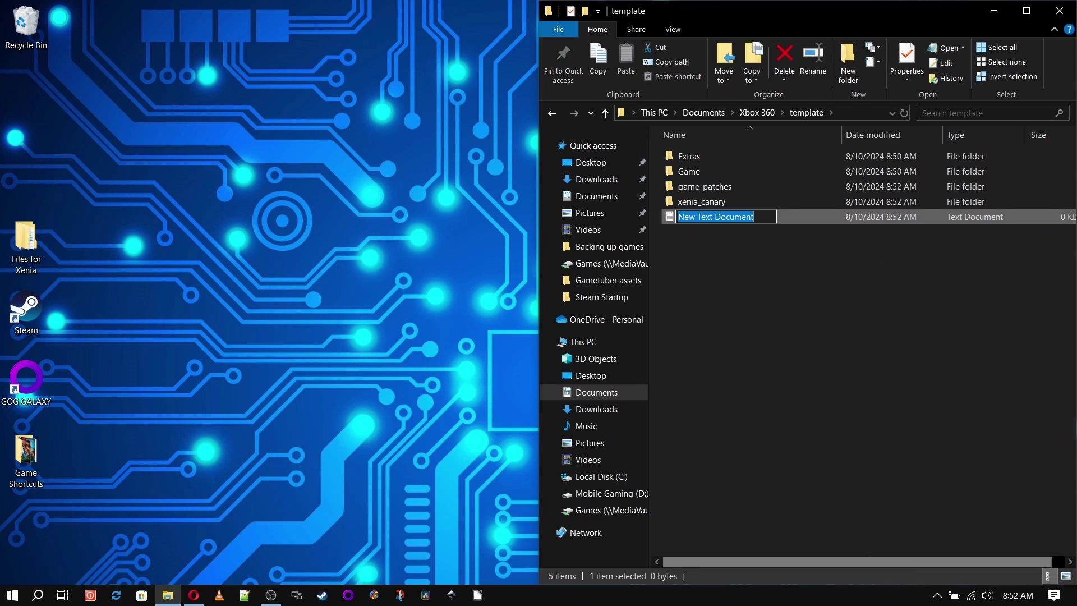
{"action": "type", "text": "portable"}
{"action": "key", "text": "Return"}
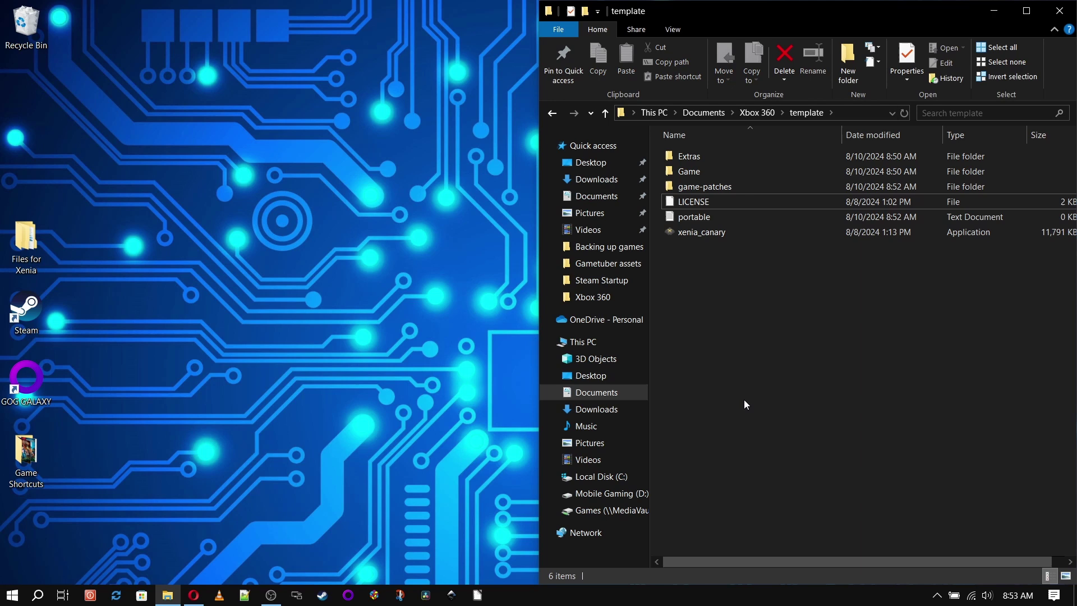
Run xenia_canary once from the template folder, decline opening the quickstart guide, and close the emulator.
{"action": "double_click", "coordinate": [701, 235]}
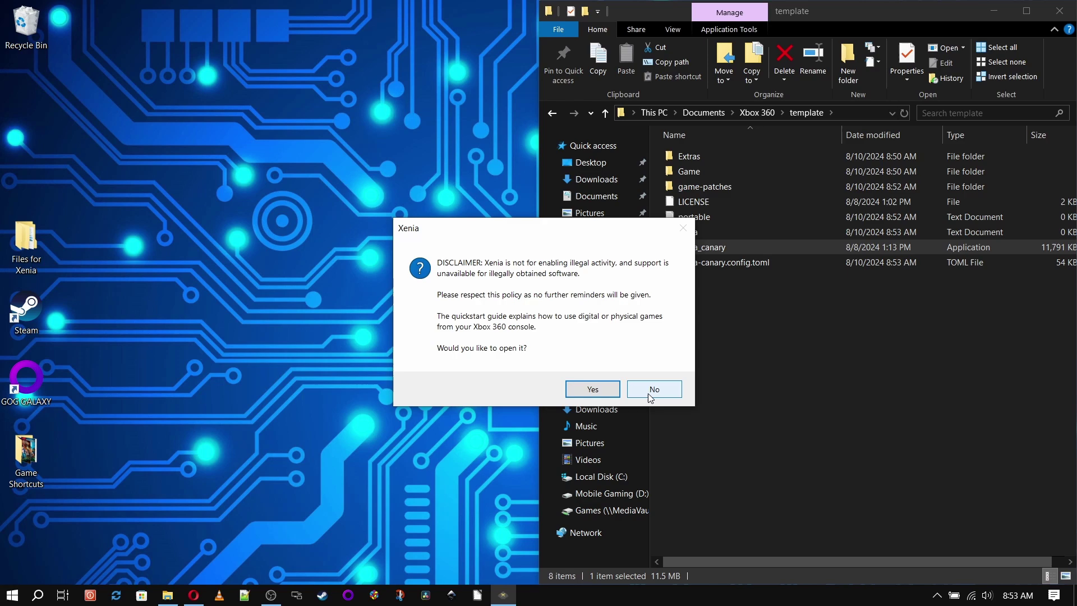
{"action": "left_click", "coordinate": [651, 389]}
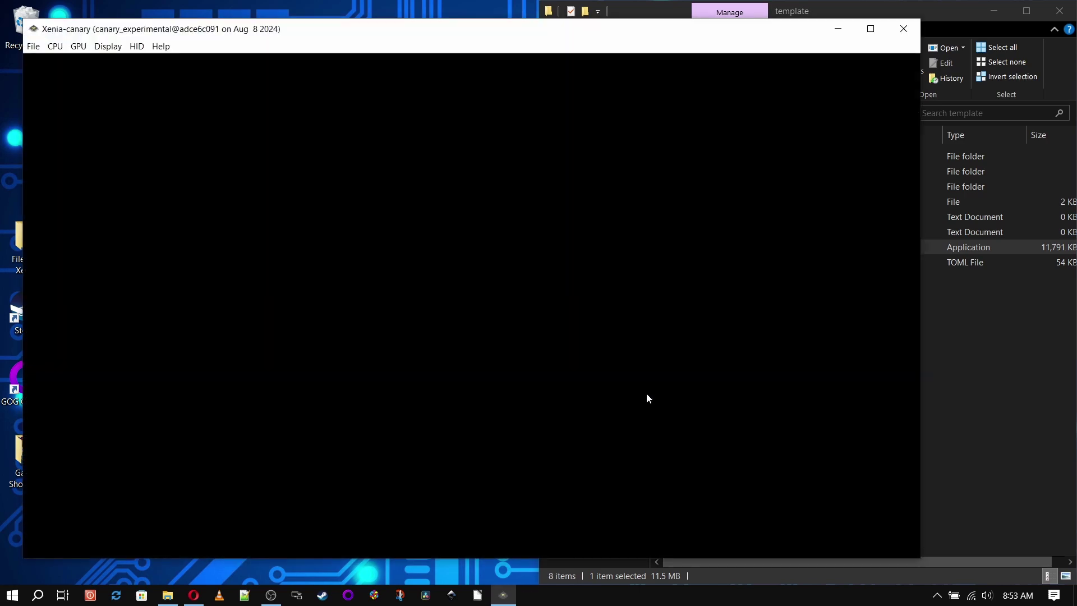
{"action": "left_click", "coordinate": [906, 31]}
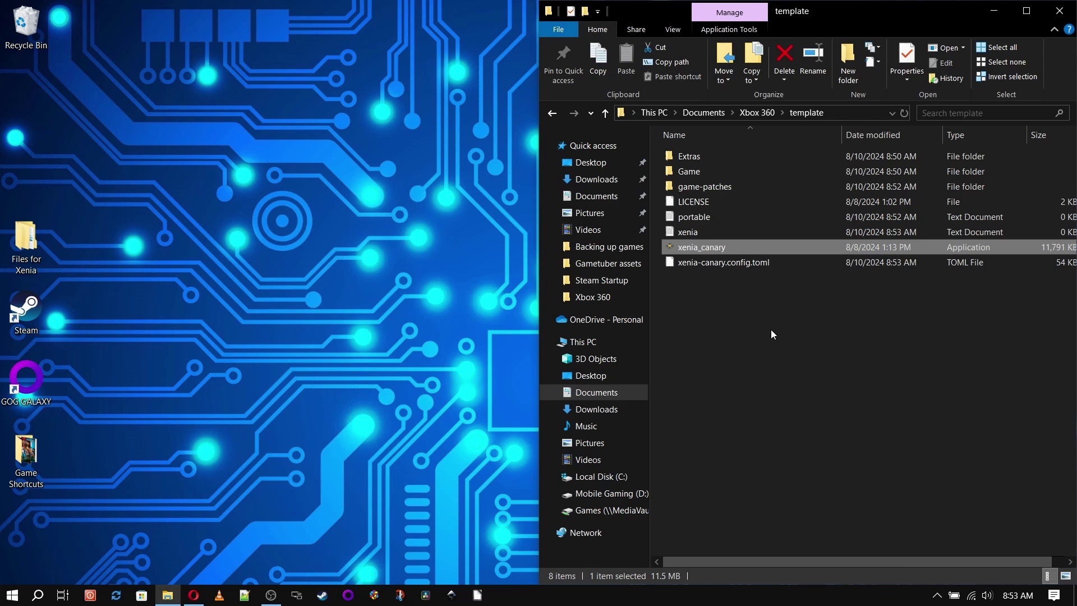
Open xenia-canary.config.toml in Notepad++ and set apu_max_queued_frames to 3 in the APU section.
{"action": "right_click", "coordinate": [725, 261]}
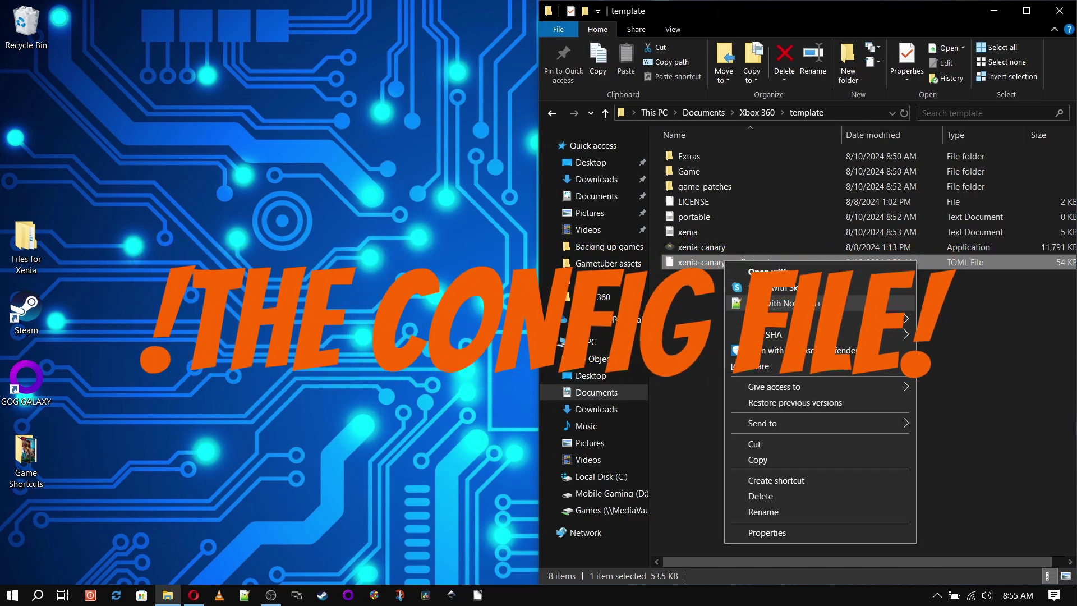
{"action": "left_click", "coordinate": [765, 303]}
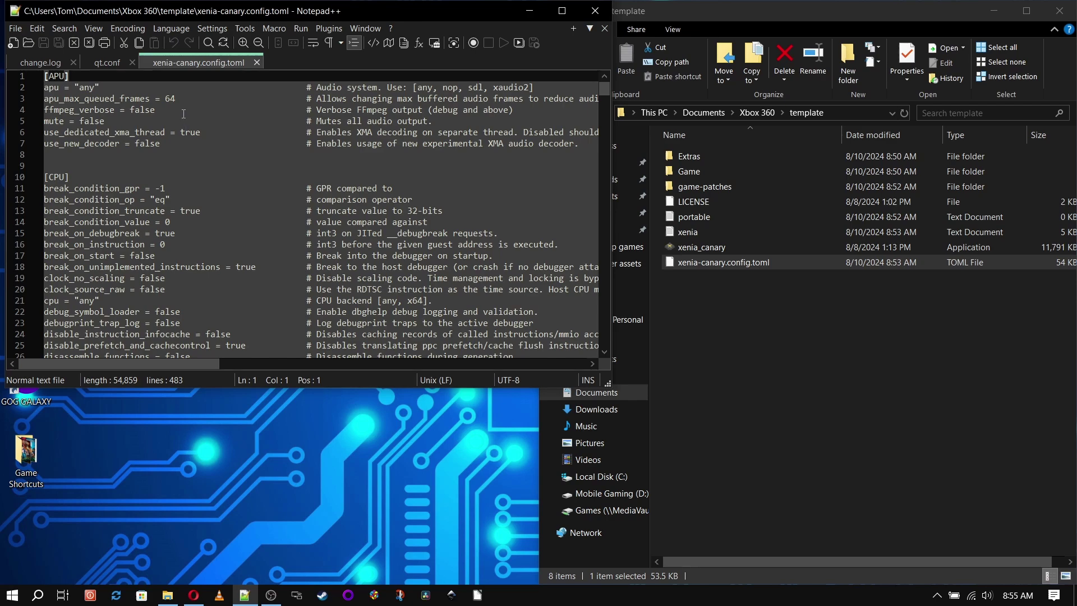
{"action": "left_click", "coordinate": [236, 103]}
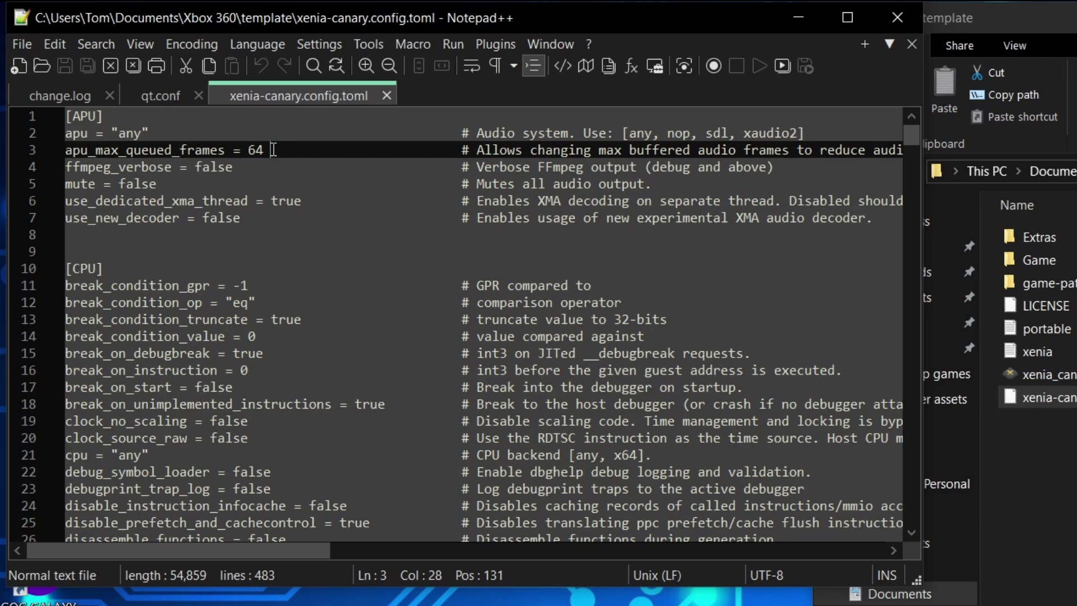
{"action": "key", "text": "BackSpace"}
{"action": "key", "text": "BackSpace"}
{"action": "type", "text": "3"}
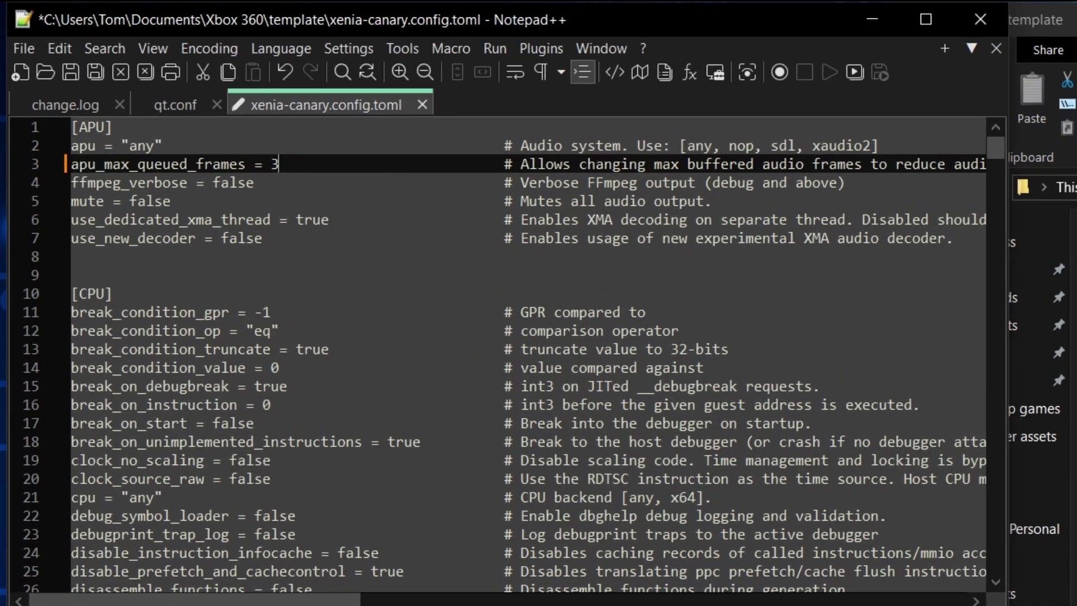
{"action": "left_click", "coordinate": [290, 287]}
Set fullscreen to true in the Display section of the config file.
{"action": "scroll", "coordinate": [287, 287], "scroll_direction": "down", "scroll_amount": 9}
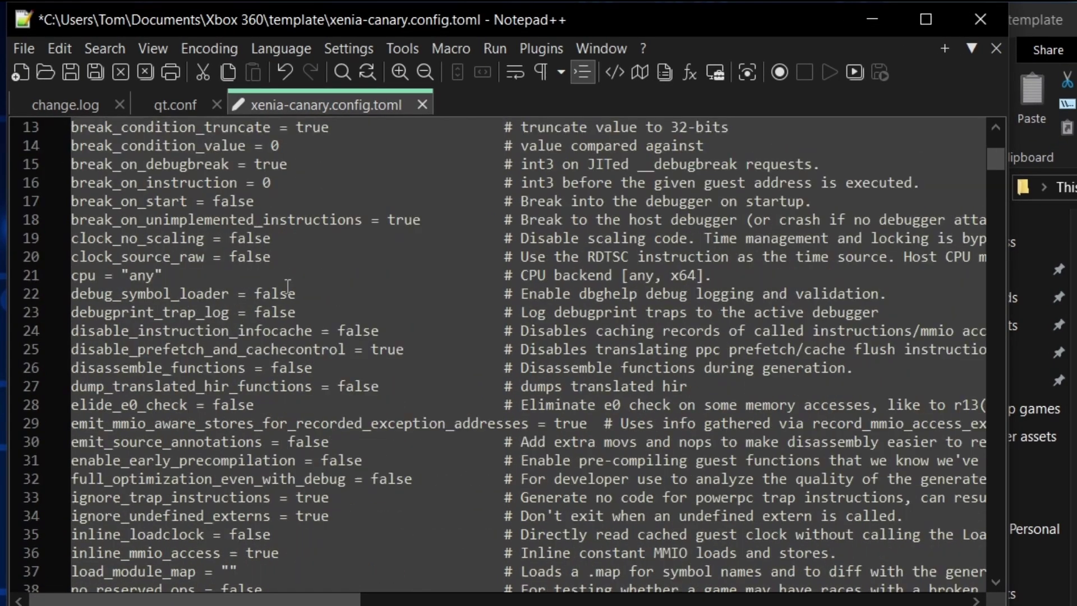
{"action": "scroll", "coordinate": [287, 287], "scroll_direction": "down", "scroll_amount": 16}
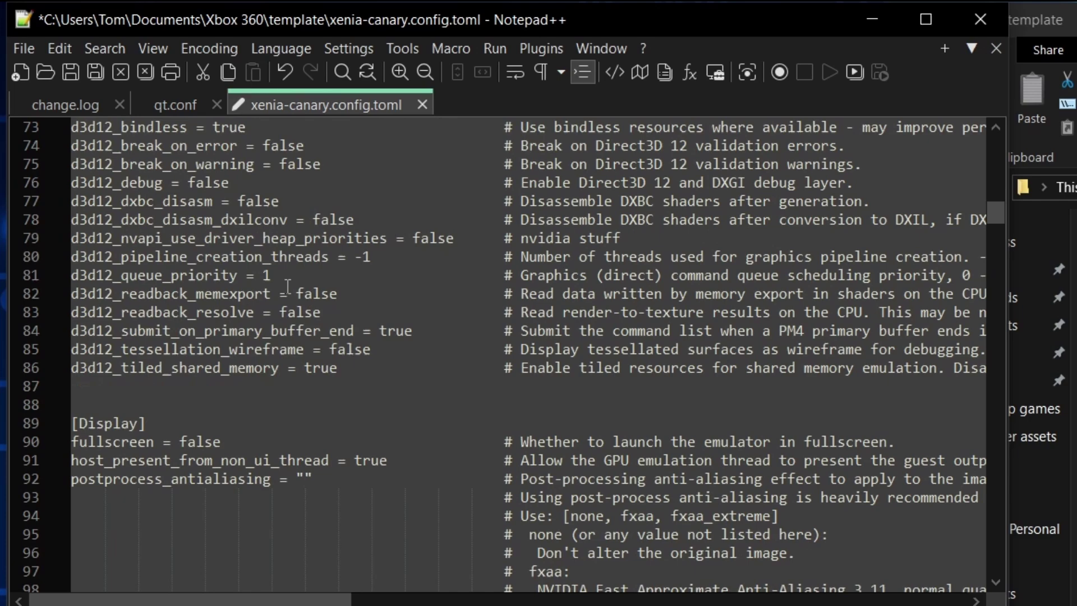
{"action": "left_click", "coordinate": [220, 386]}
{"action": "key", "text": "BackSpace"}
{"action": "key", "text": "BackSpace"}
{"action": "key", "text": "BackSpace"}
{"action": "key", "text": "BackSpace"}
{"action": "key", "text": "BackSpace"}
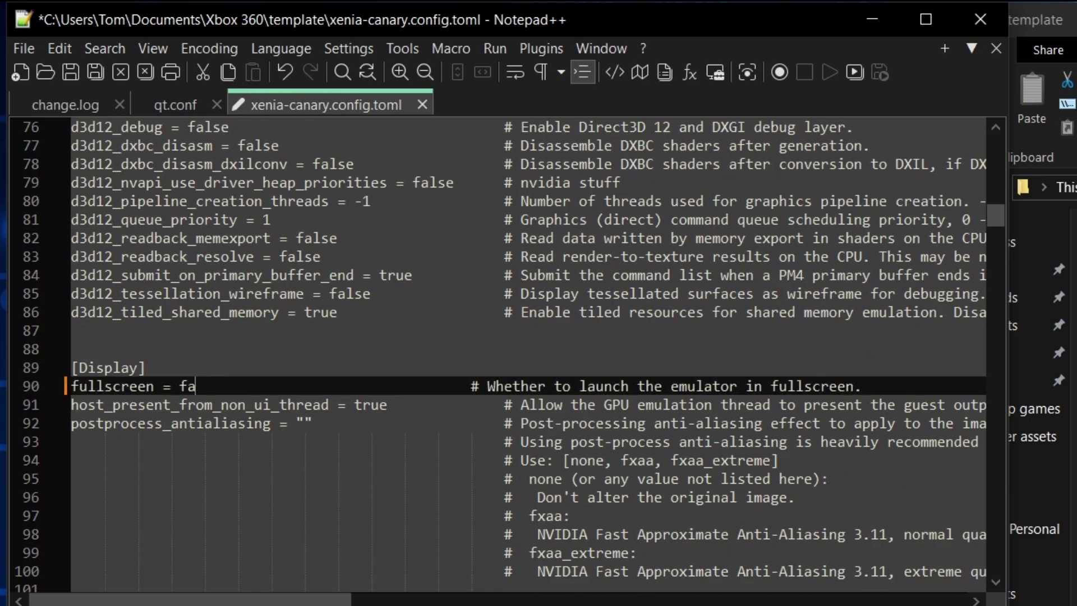
{"action": "type", "text": "true"}
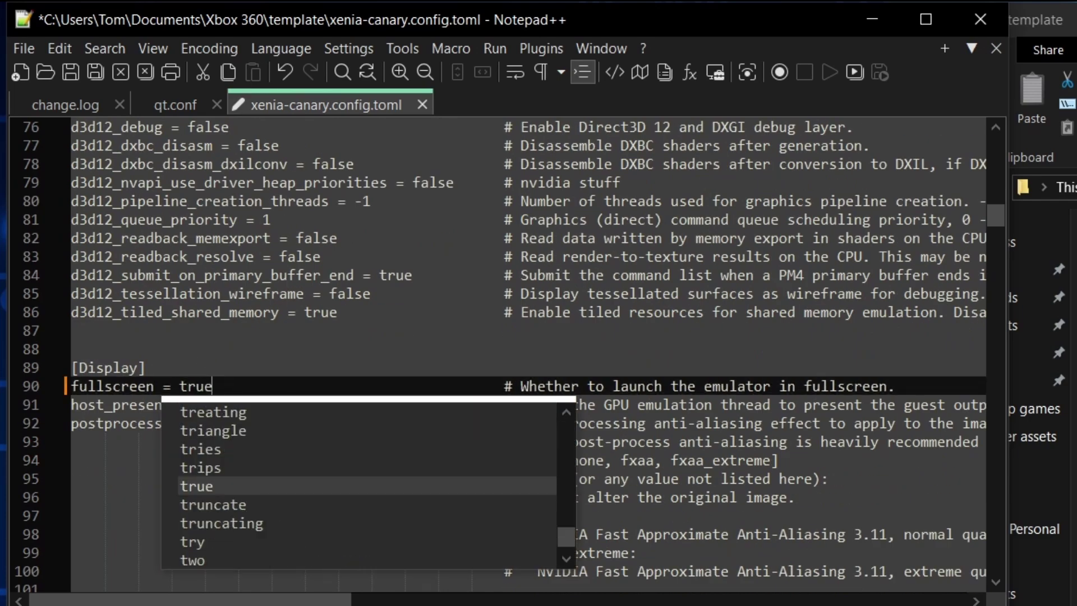
{"action": "left_click", "coordinate": [228, 360]}
Set draw_resolution_scale_x and draw_resolution_scale_y to 2 in the GPU section of the config file.
{"action": "scroll", "coordinate": [228, 360], "scroll_direction": "down", "scroll_amount": 3}
{"action": "scroll", "coordinate": [228, 360], "scroll_direction": "down", "scroll_amount": 16}
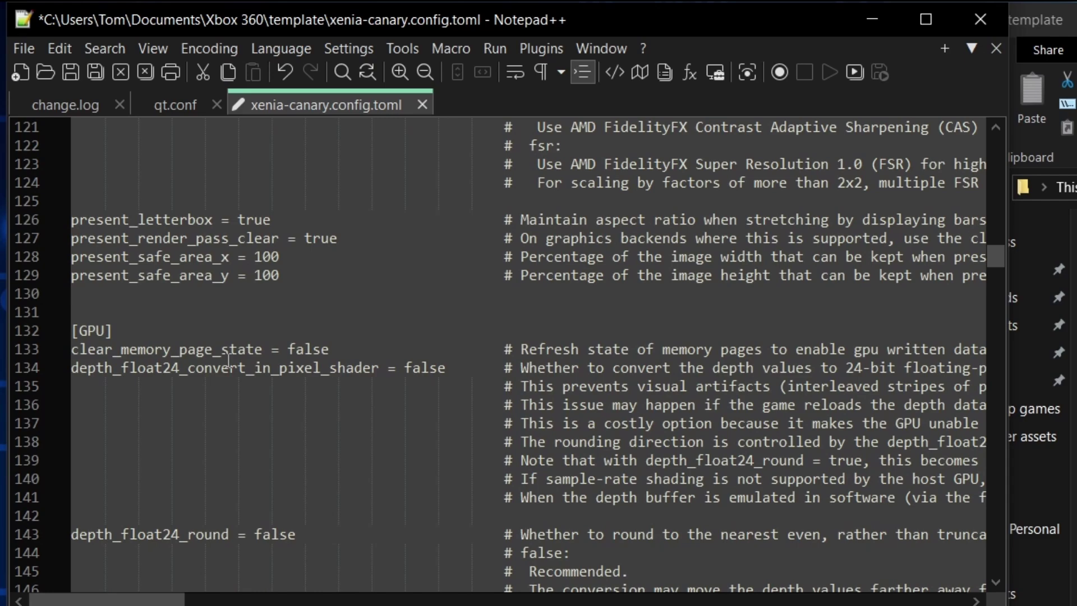
{"action": "scroll", "coordinate": [229, 360], "scroll_direction": "down", "scroll_amount": 7}
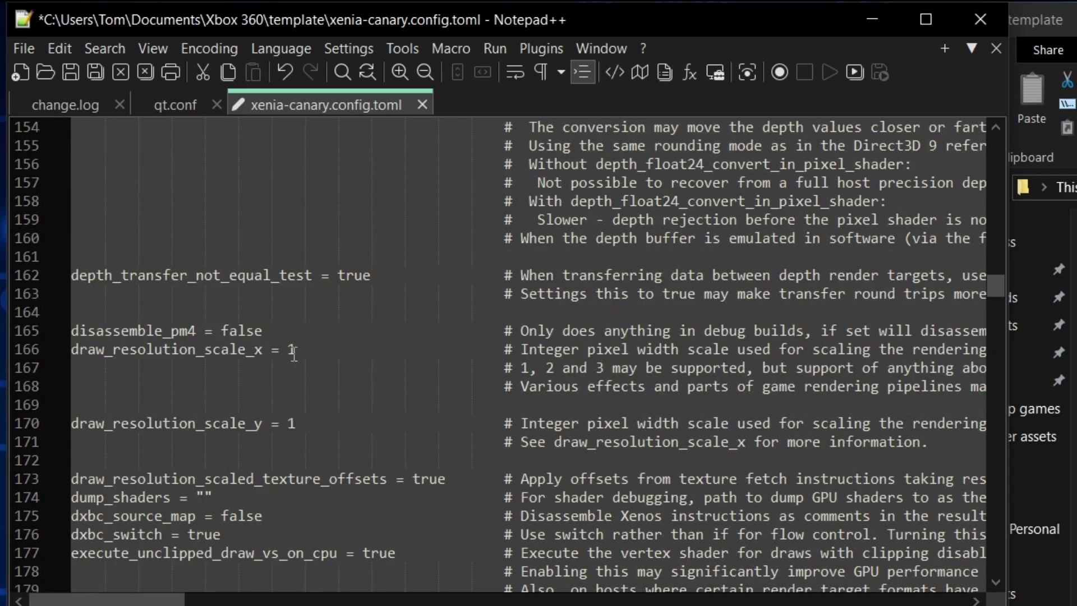
{"action": "left_click", "coordinate": [299, 351]}
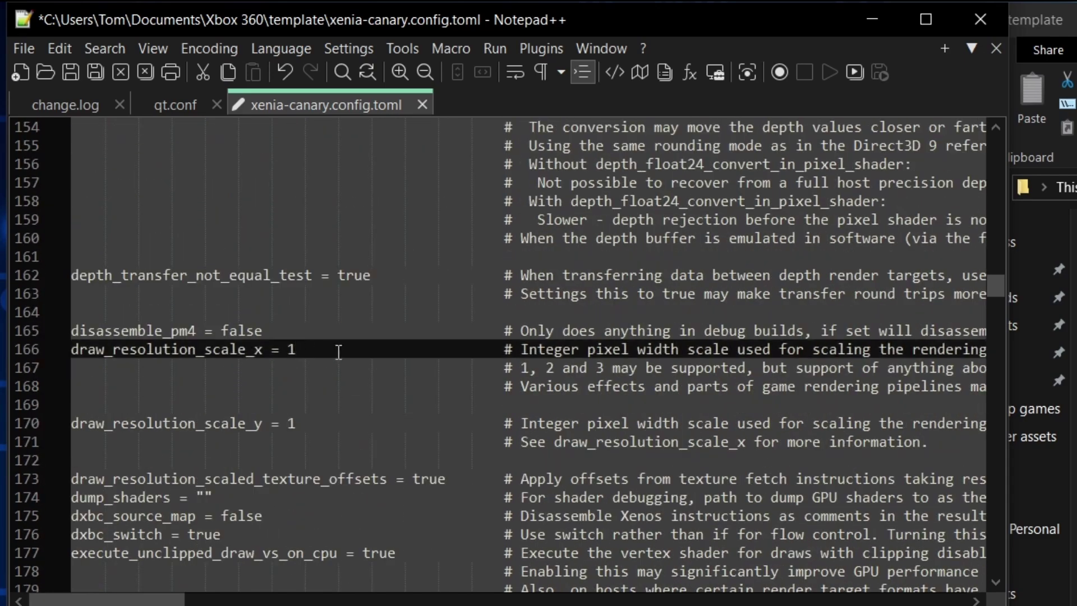
{"action": "key", "text": "BackSpace"}
{"action": "type", "text": "2"}
{"action": "key", "text": "Down"}
{"action": "key", "text": "Down"}
{"action": "key", "text": "Down"}
{"action": "key", "text": "Down"}
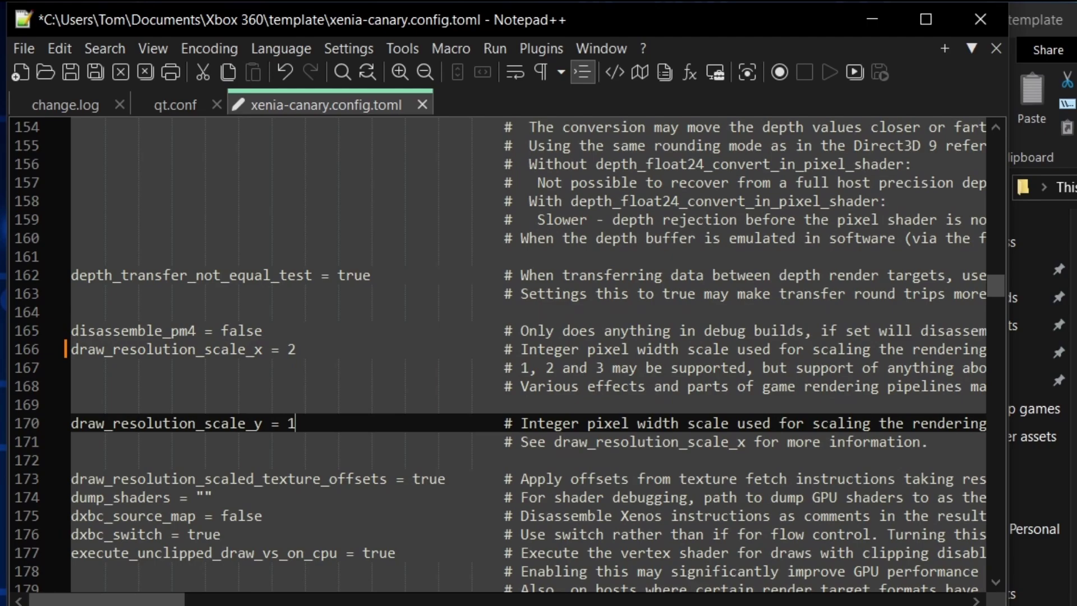
{"action": "key", "text": "BackSpace"}
{"action": "type", "text": "2"}
{"action": "left_click", "coordinate": [372, 400]}
Set show_achievement_notification to true in the UI section of the config file.
{"action": "scroll", "coordinate": [365, 395], "scroll_direction": "down", "scroll_amount": 11}
{"action": "scroll", "coordinate": [361, 395], "scroll_direction": "down", "scroll_amount": 20}
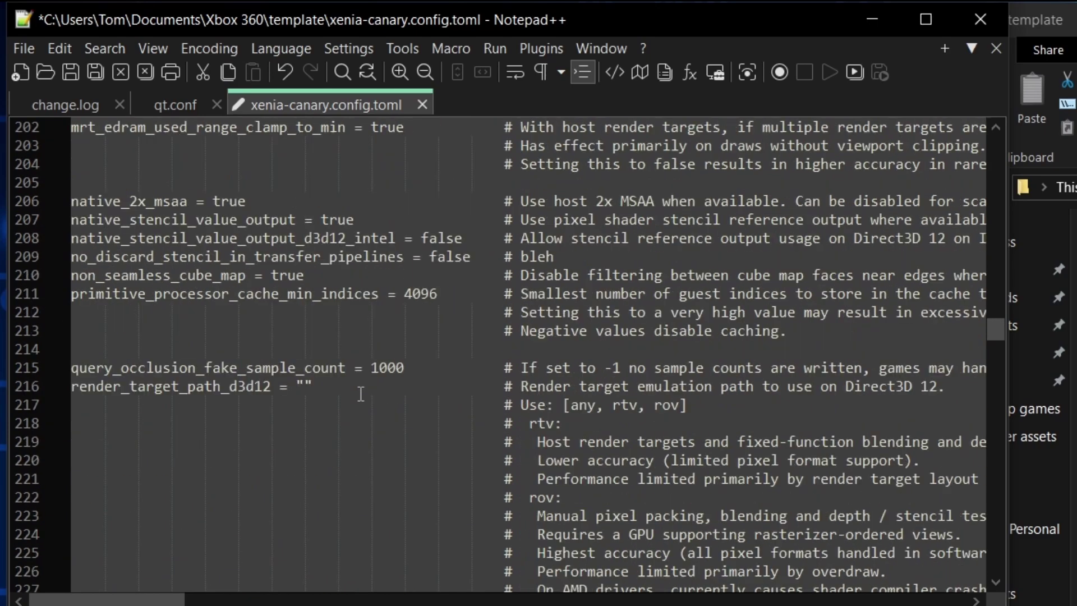
{"action": "scroll", "coordinate": [361, 394], "scroll_direction": "down", "scroll_amount": 2}
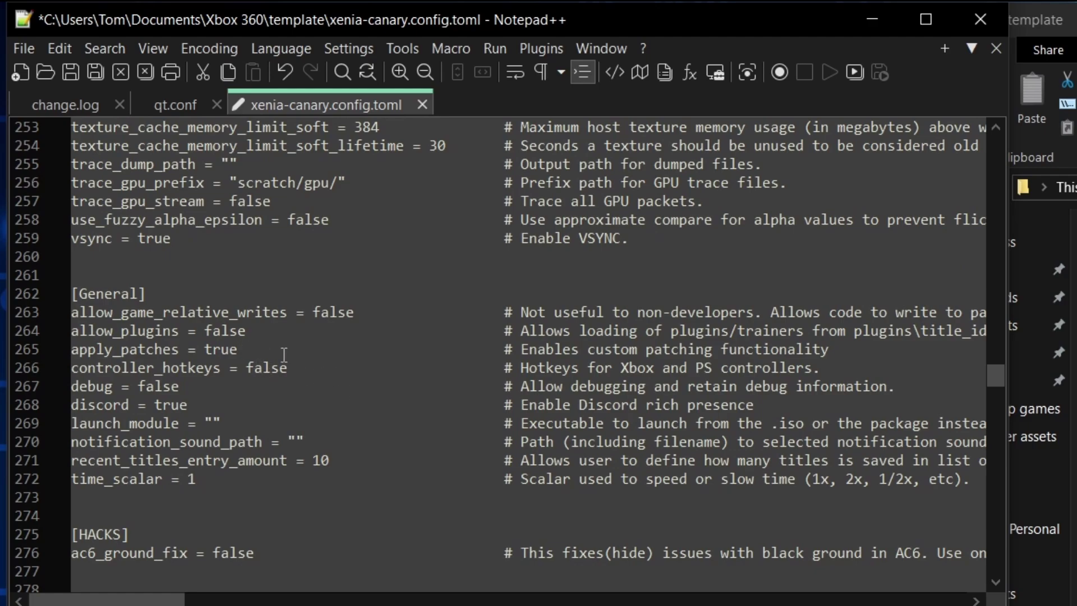
{"action": "scroll", "coordinate": [385, 355], "scroll_direction": "down", "scroll_amount": 15}
{"action": "scroll", "coordinate": [384, 356], "scroll_direction": "down", "scroll_amount": 17}
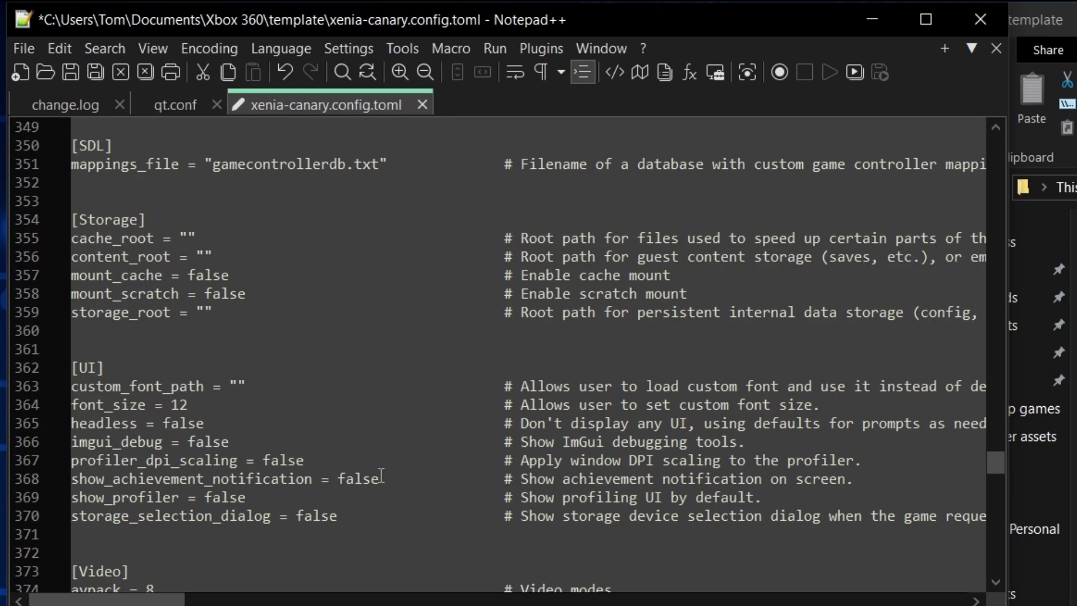
{"action": "left_click", "coordinate": [380, 476]}
{"action": "key", "text": "BackSpace"}
{"action": "key", "text": "BackSpace"}
{"action": "key", "text": "BackSpace"}
{"action": "key", "text": "BackSpace"}
{"action": "key", "text": "BackSpace"}
{"action": "type", "text": "true"}
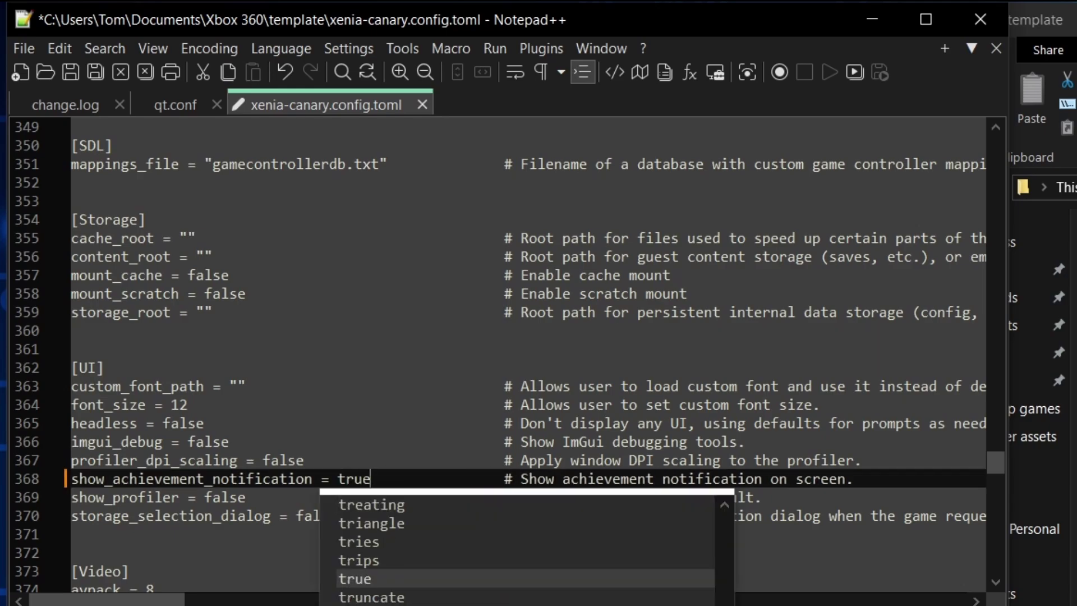
{"action": "key", "text": "Escape"}
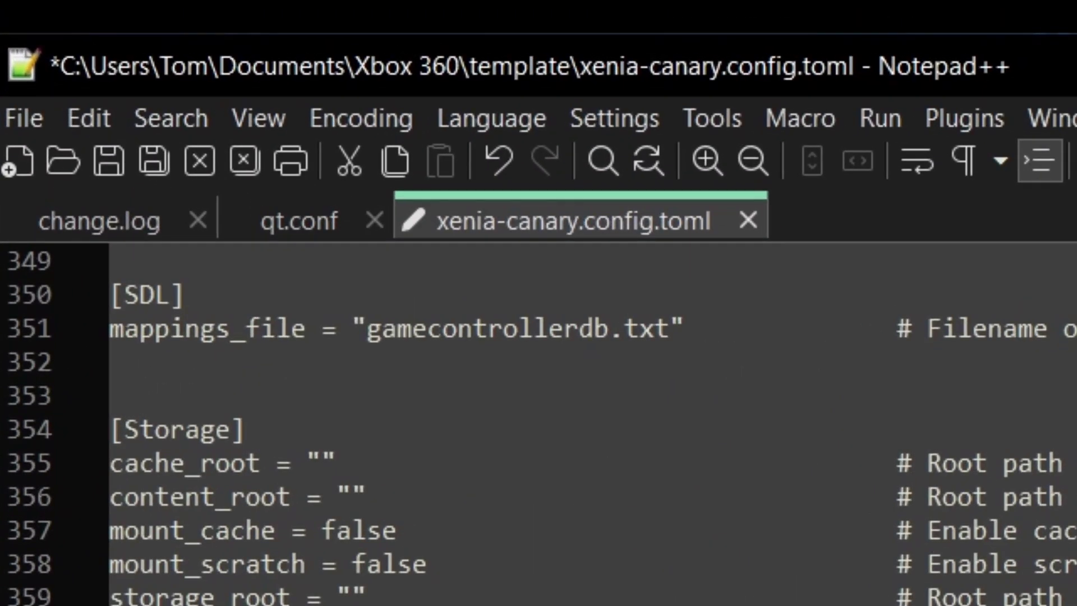
Save xenia-canary.config.toml and close it, returning to the template folder.
{"action": "left_click", "coordinate": [81, 111]}
{"action": "left_click", "coordinate": [748, 220]}
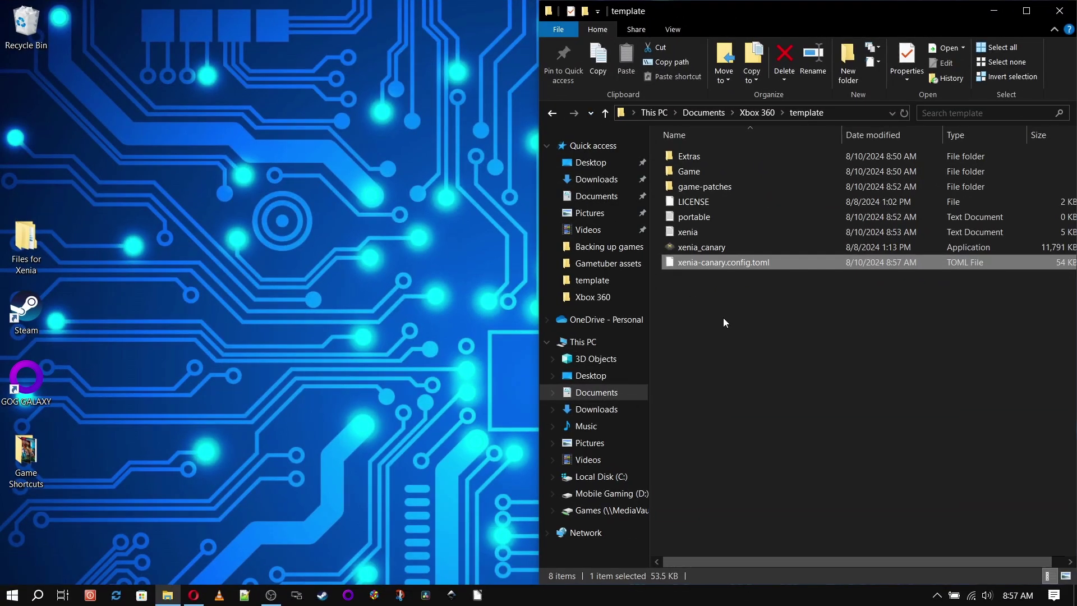
{"action": "left_click", "coordinate": [723, 320]}
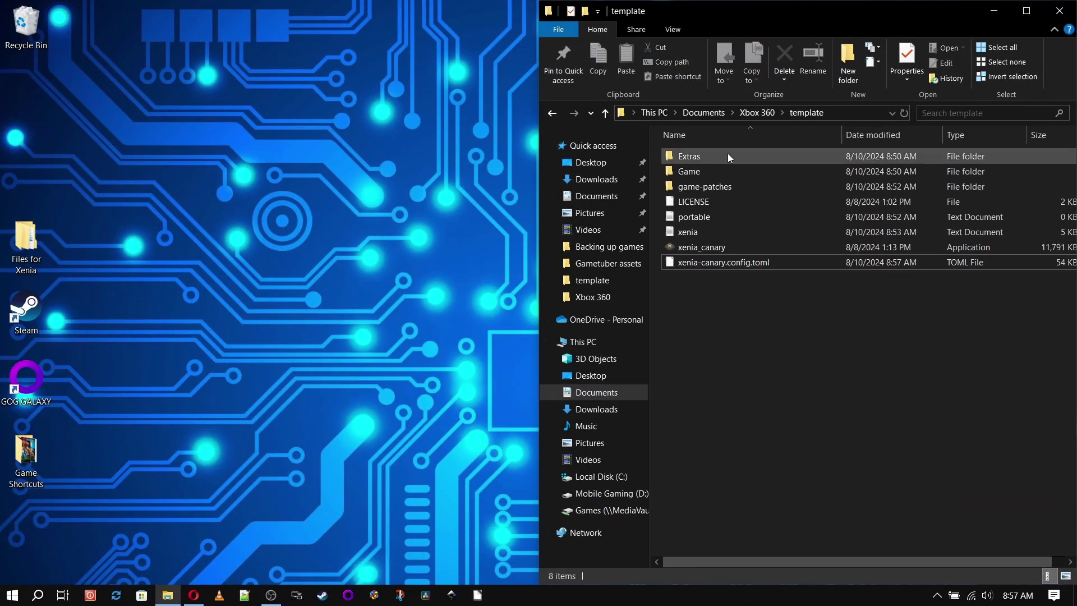
Duplicate the template folder inside the Xbox 360 folder and rename the copy "Gears of War".
{"action": "left_click", "coordinate": [754, 113]}
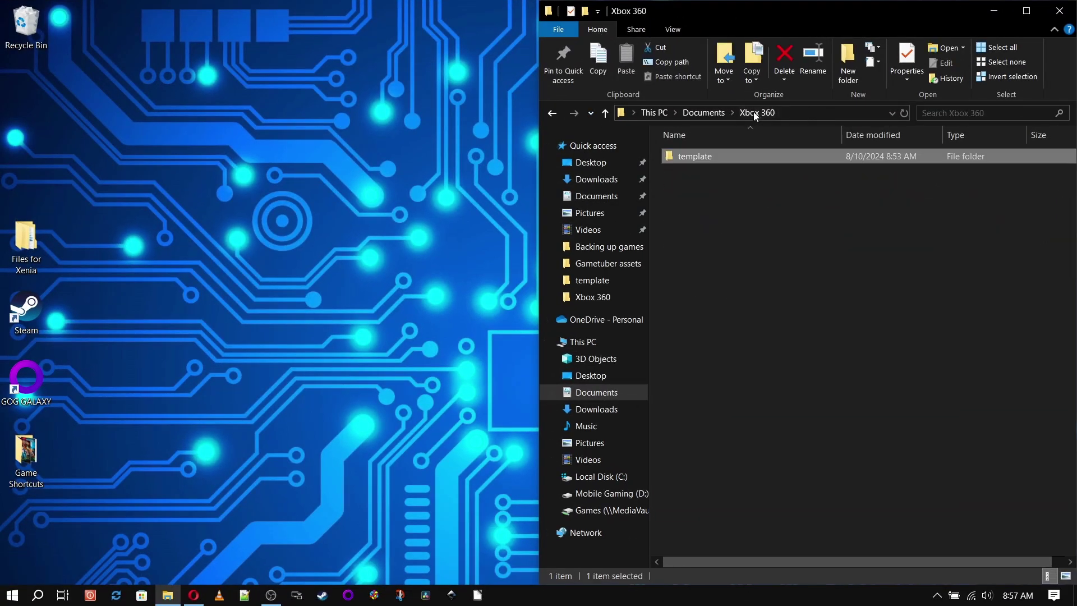
{"action": "right_click", "coordinate": [695, 156]}
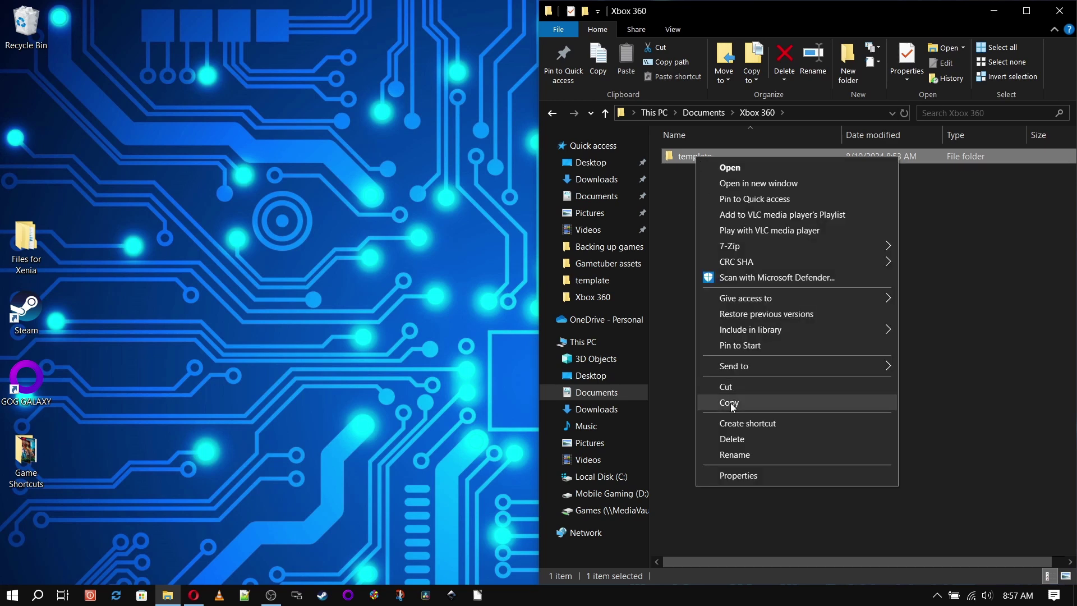
{"action": "right_click", "coordinate": [730, 300]}
{"action": "left_click", "coordinate": [756, 398]}
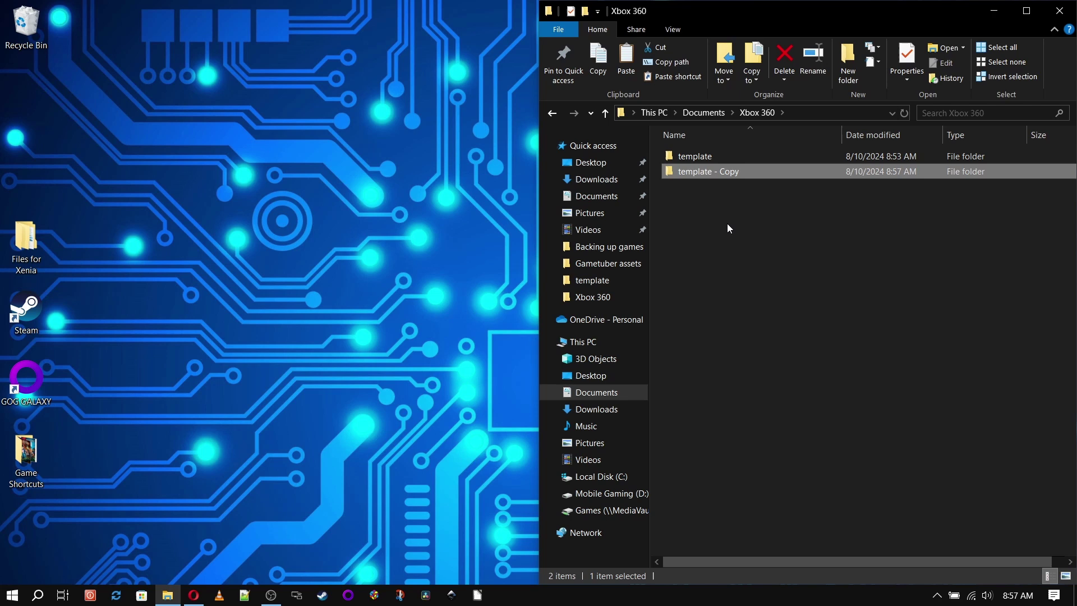
{"action": "left_click", "coordinate": [703, 174]}
{"action": "type", "text": "Gears of "}
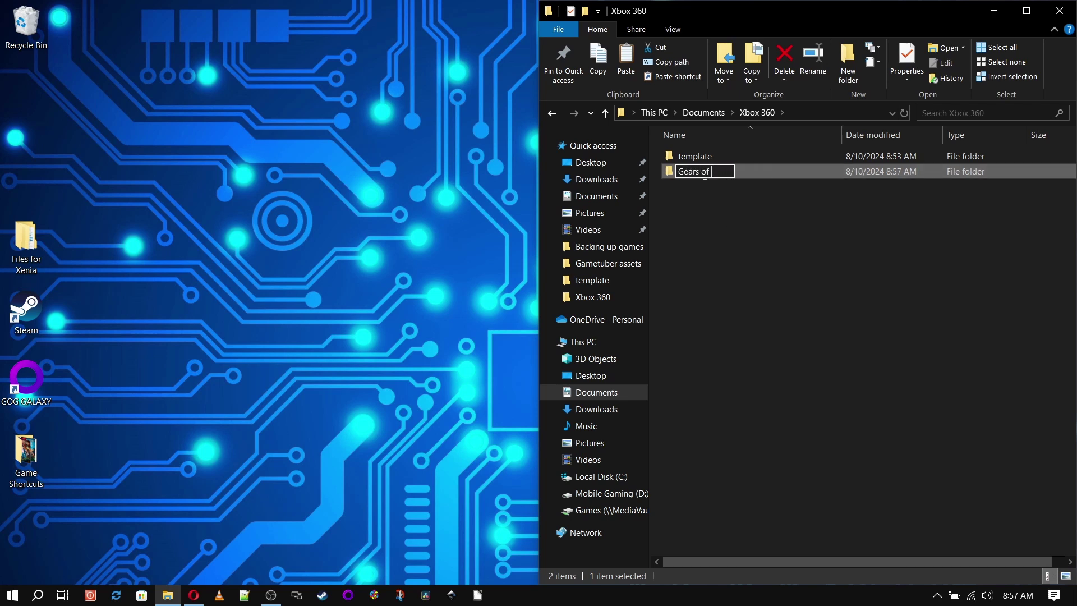
{"action": "type", "text": "War"}
{"action": "key", "text": "Return"}
Copy the Gears of War disc image from Files for Xenia\gears into the Gears of War\Game folder and copy its file path.
{"action": "key", "text": "Return"}
{"action": "left_click", "coordinate": [17, 239]}
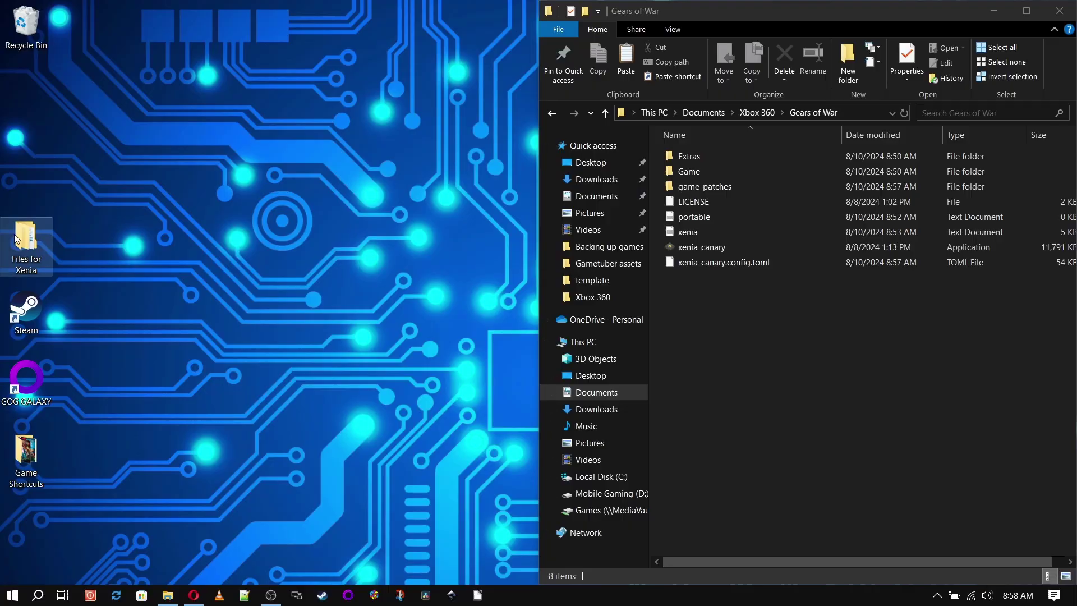
{"action": "double_click", "coordinate": [17, 239]}
{"action": "double_click", "coordinate": [328, 263]}
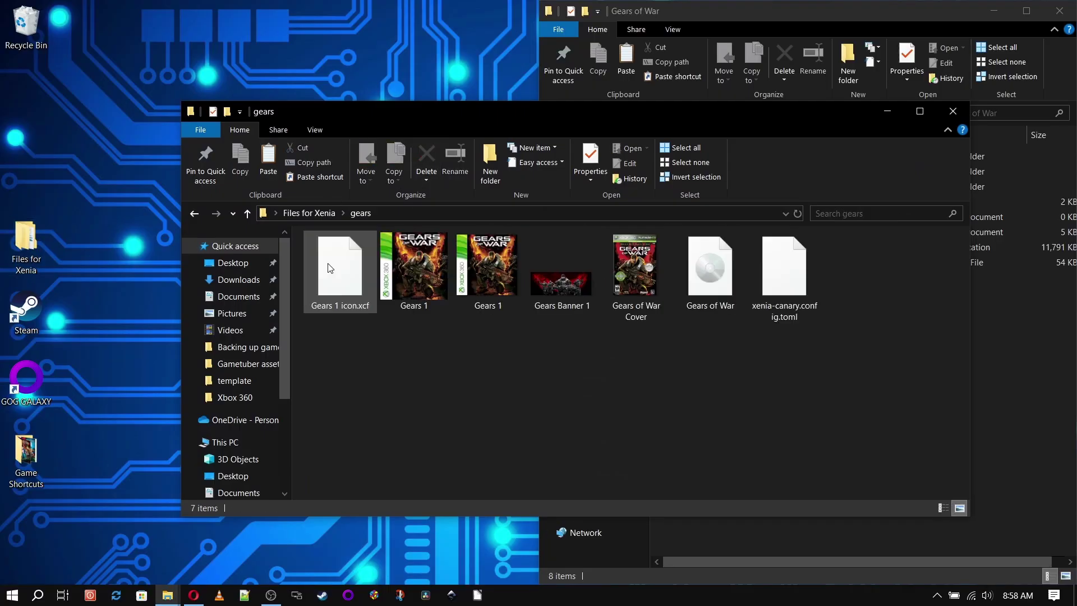
{"action": "right_click", "coordinate": [699, 261]}
{"action": "left_click", "coordinate": [715, 490]}
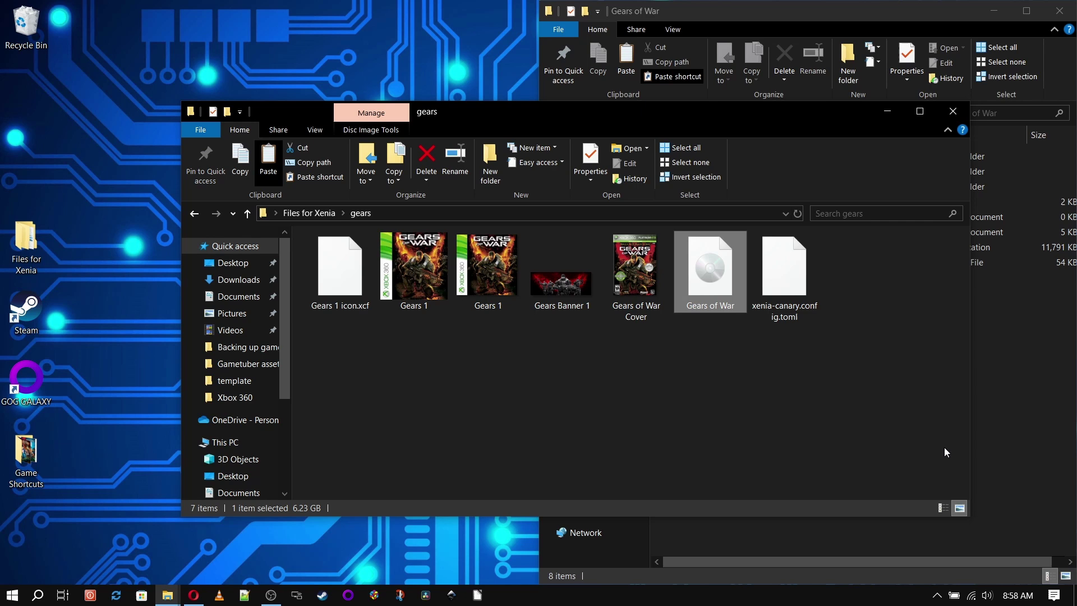
{"action": "left_click", "coordinate": [987, 443]}
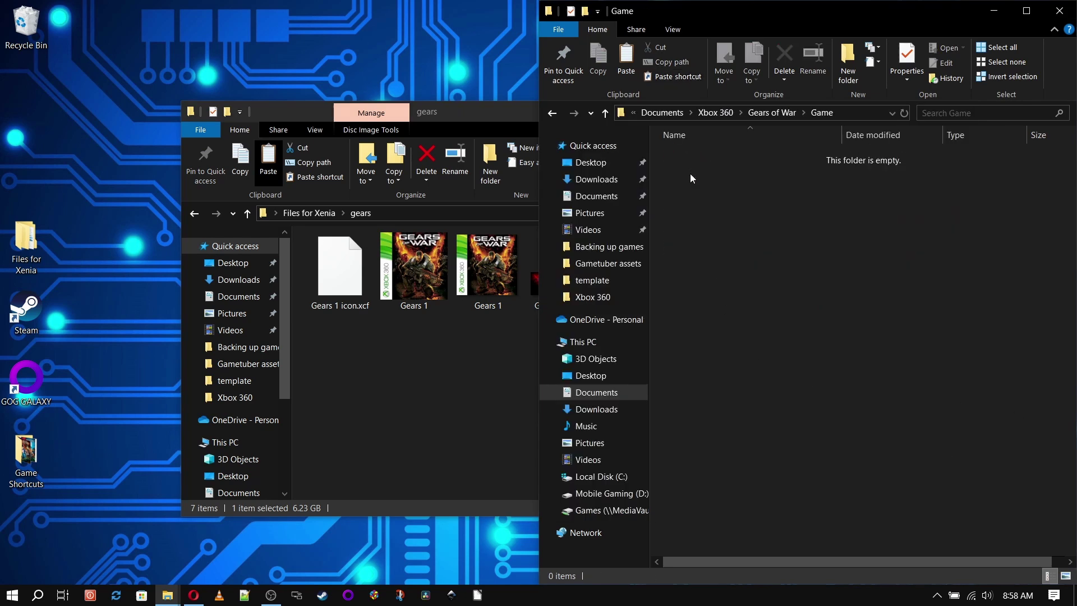
{"action": "right_click", "coordinate": [689, 192]}
{"action": "left_click", "coordinate": [707, 288]}
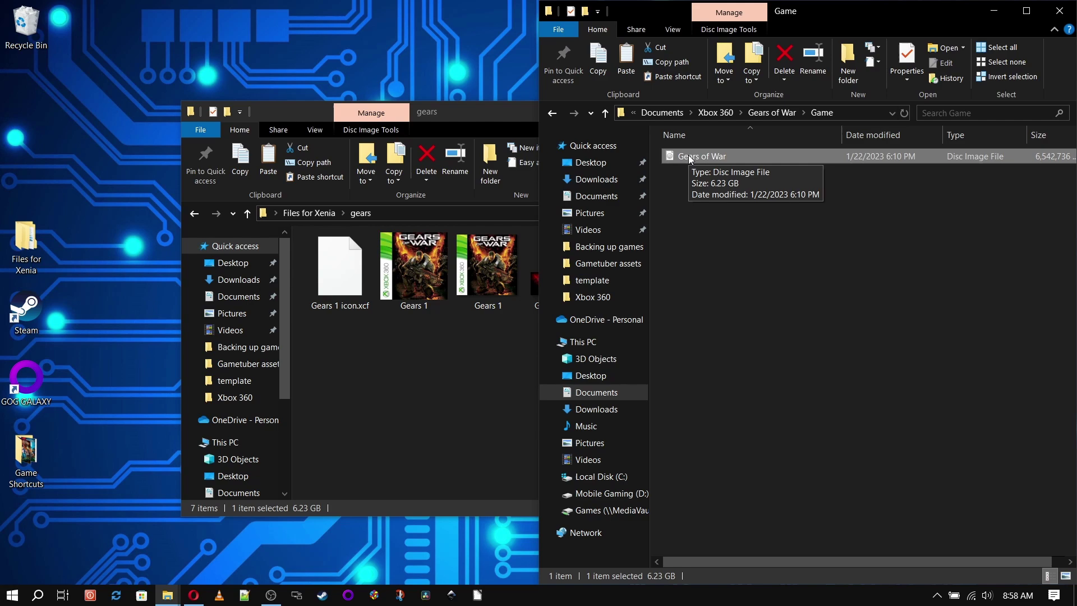
{"action": "right_click", "coordinate": [688, 155]}
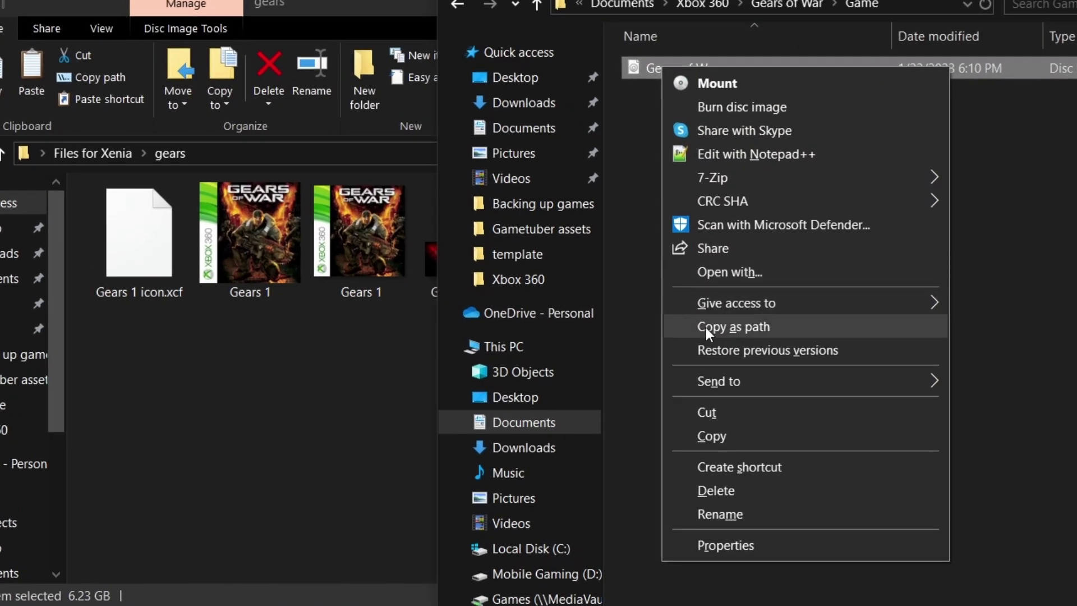
{"action": "left_click", "coordinate": [705, 326]}
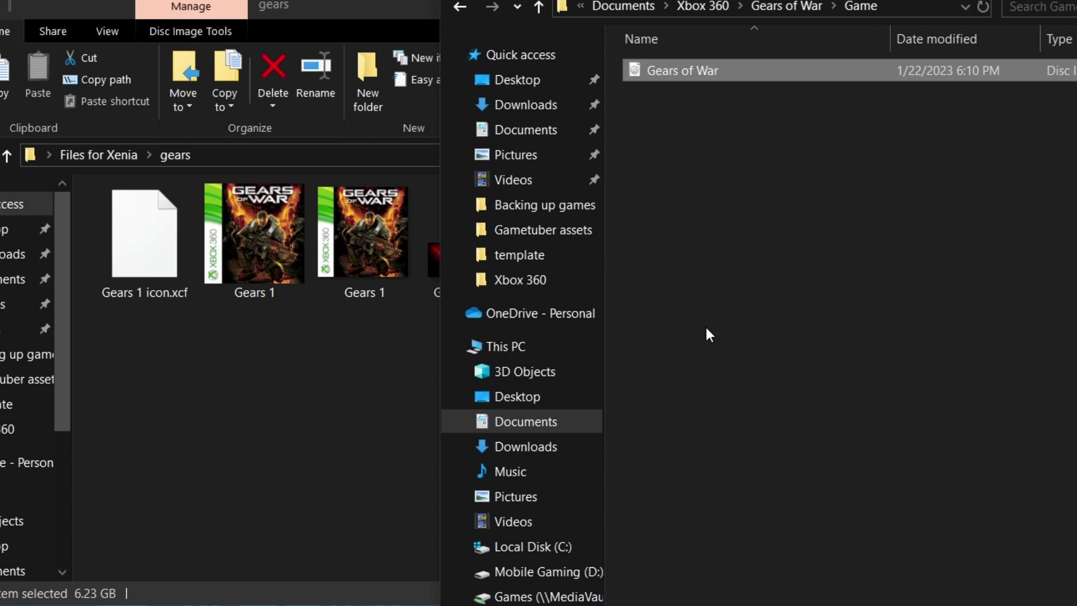
Create a shortcut to xenia_canary in the Gears of War folder and rename it "Gears of War".
{"action": "key", "text": "alt+Left"}
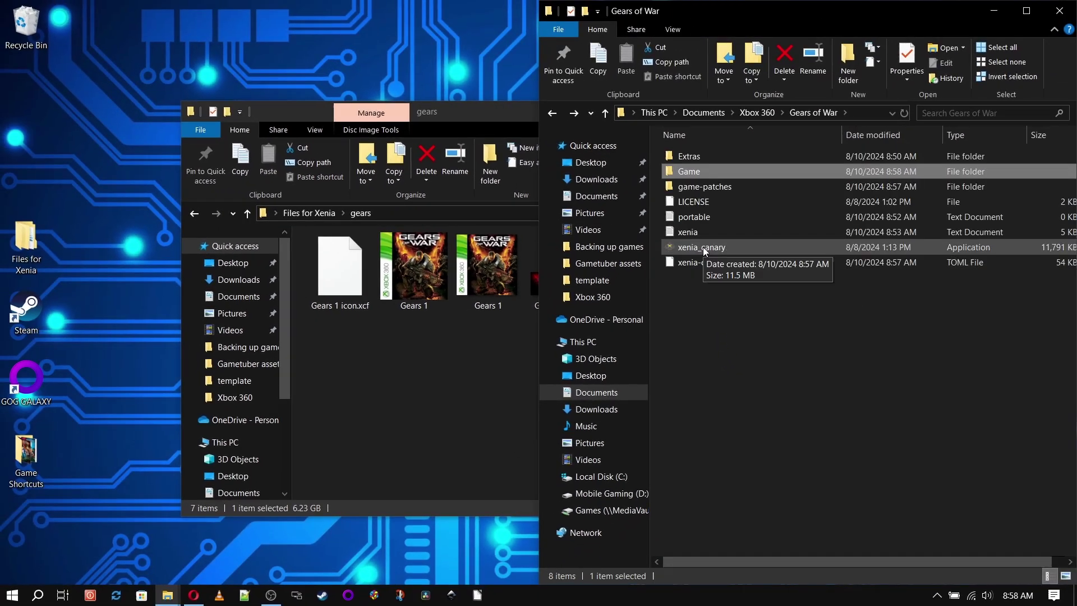
{"action": "right_click", "coordinate": [702, 247]}
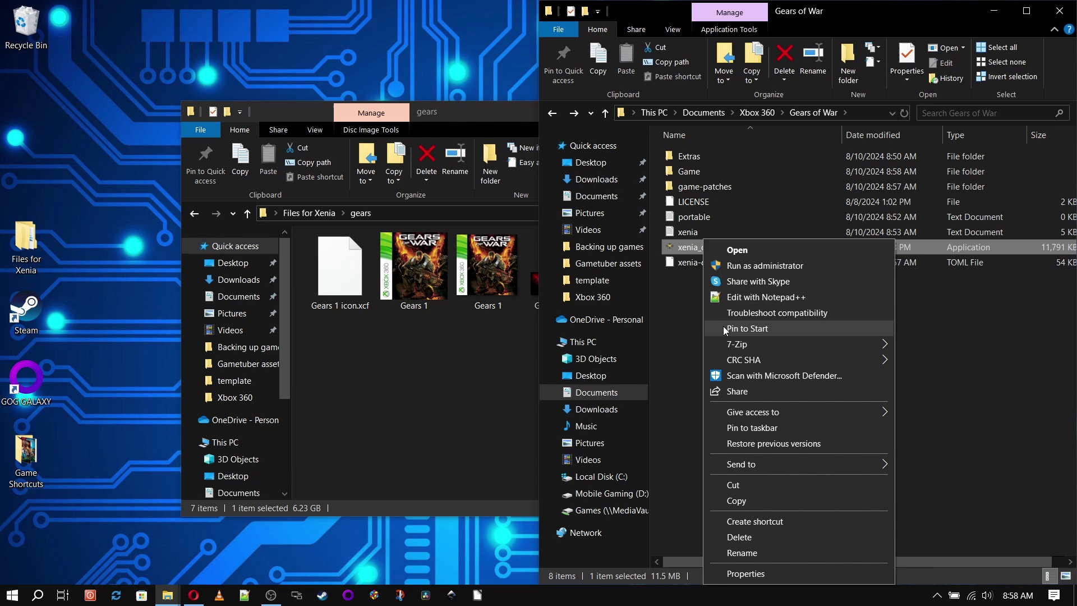
{"action": "left_click", "coordinate": [731, 518]}
{"action": "left_click", "coordinate": [714, 247]}
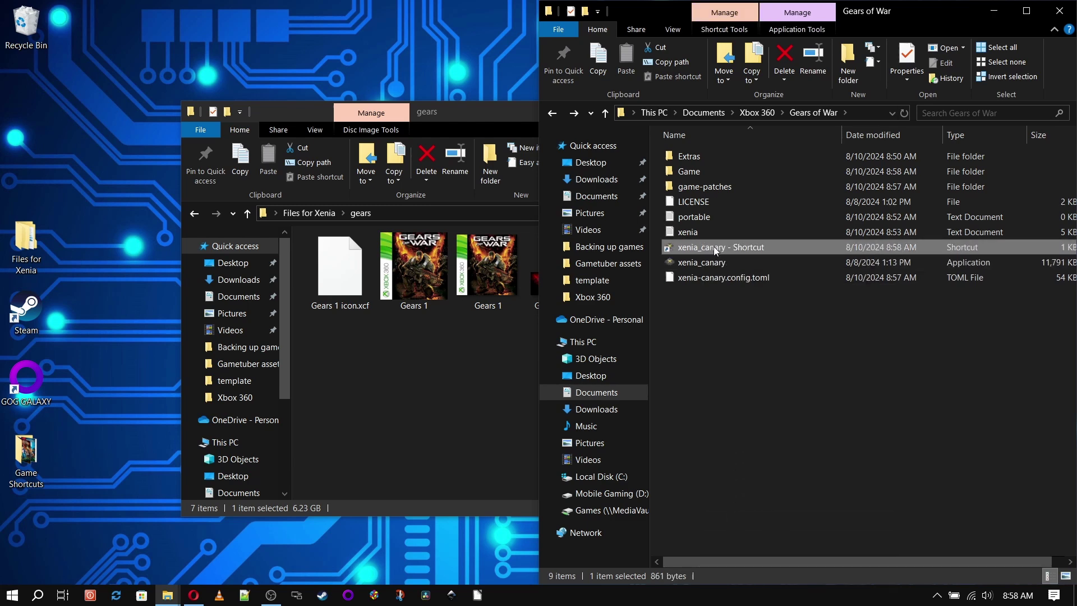
{"action": "left_click", "coordinate": [727, 247]}
{"action": "type", "text": "Gears "}
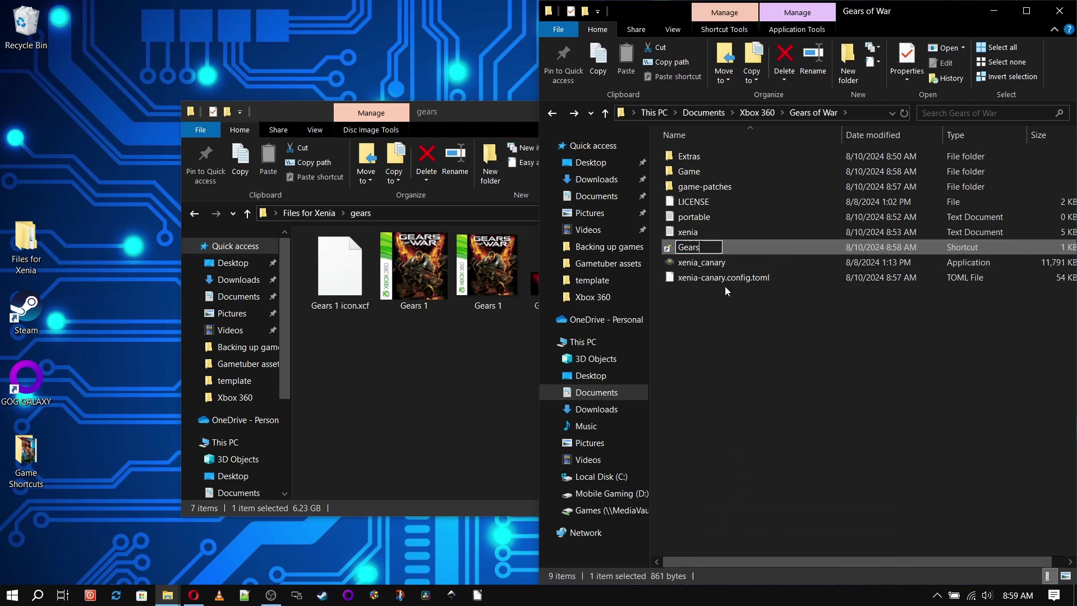
{"action": "type", "text": "of War"}
{"action": "key", "text": "Return"}
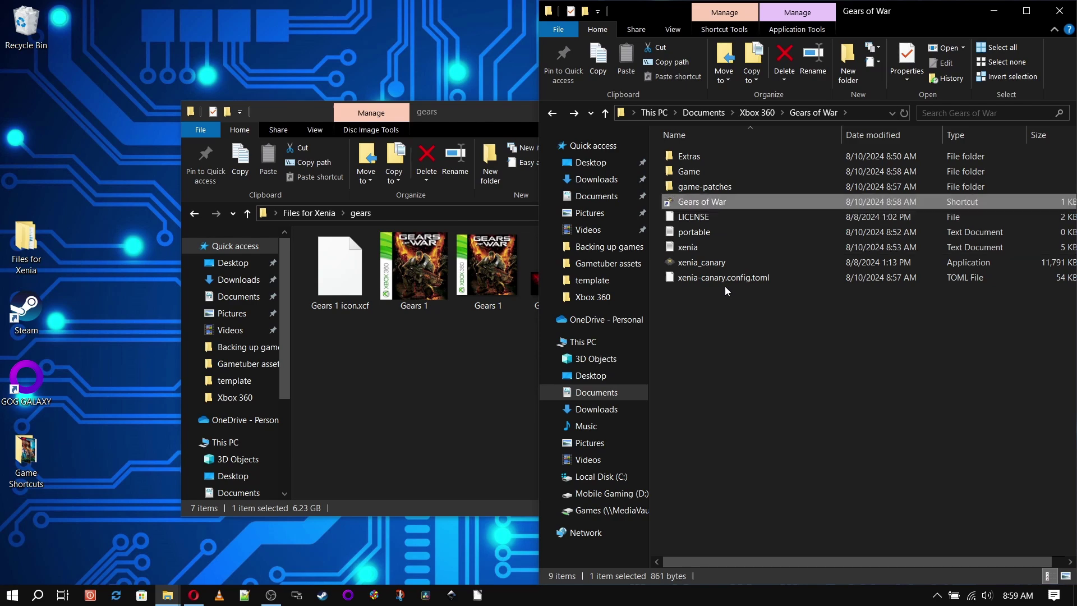
Append the copied file path after xenia_canary.exe in the target of the Gears of War shortcut.
{"action": "right_click", "coordinate": [702, 203]}
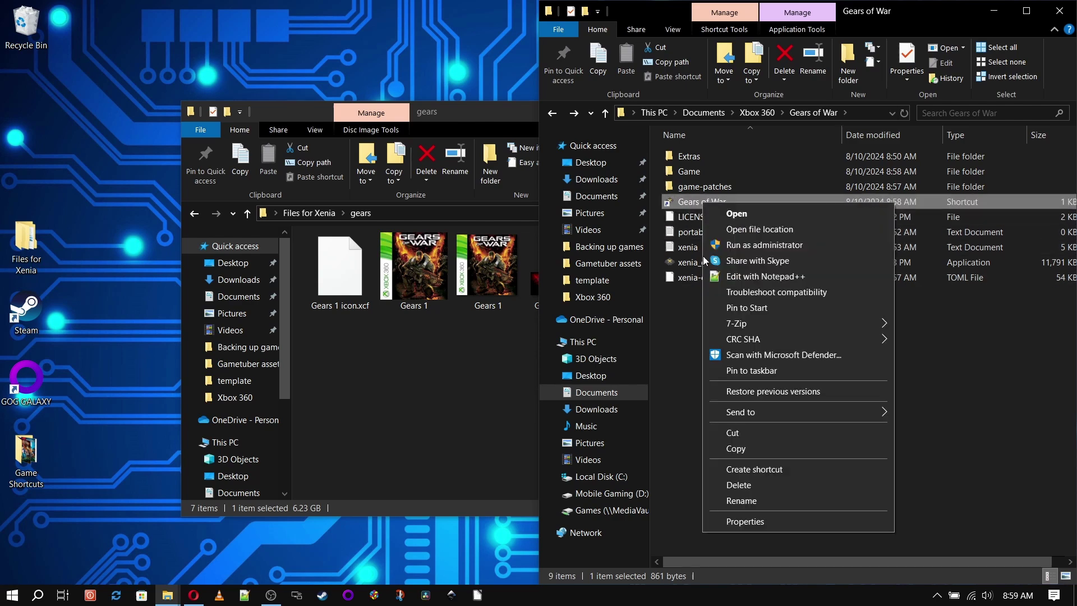
{"action": "left_click", "coordinate": [735, 521]}
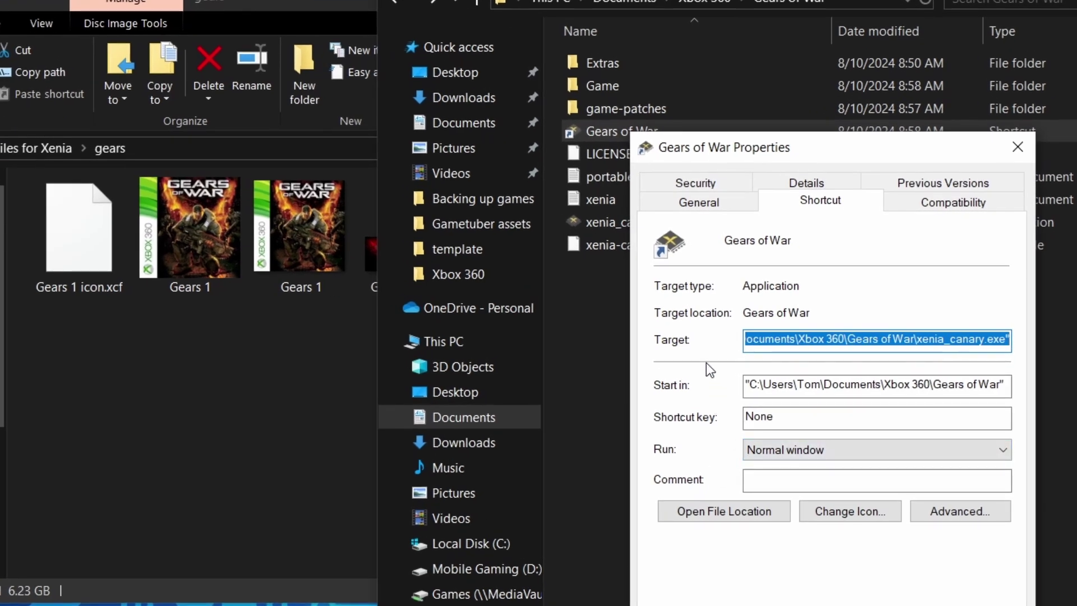
{"action": "key", "text": "End"}
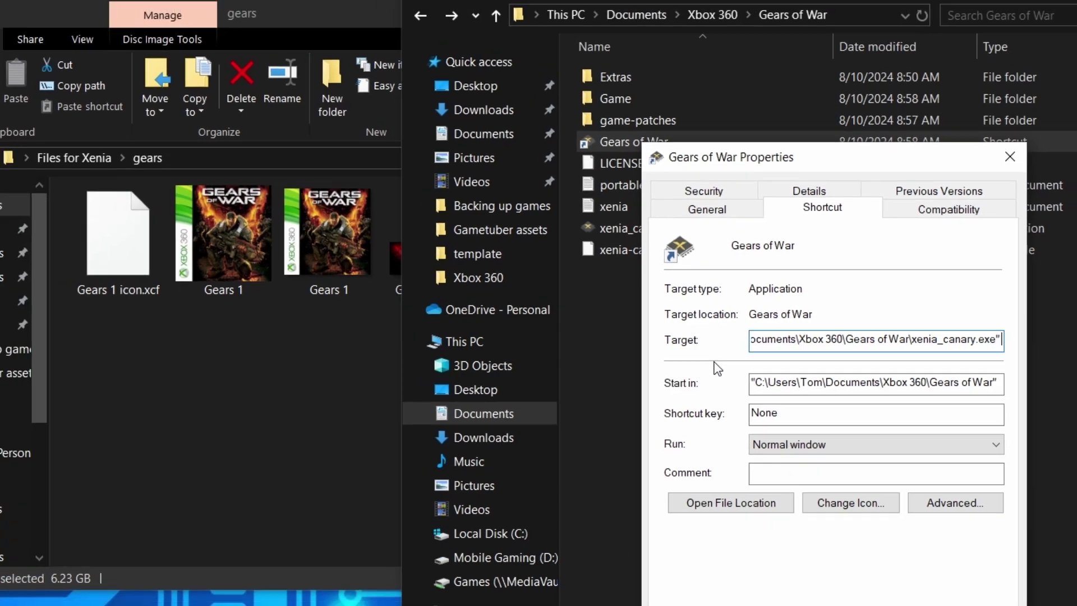
{"action": "key", "text": "ctrl+v"}
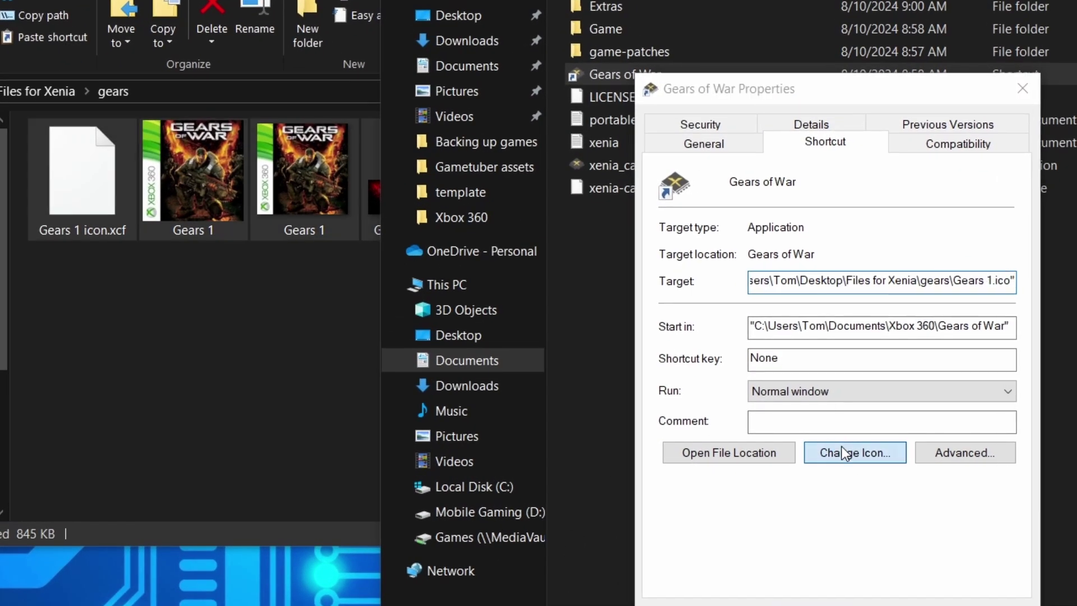
Change the Gears of War shortcut's icon to the Gears 1 icon from Xbox 360\Gears of War\Extras and apply it.
{"action": "left_click", "coordinate": [853, 455]}
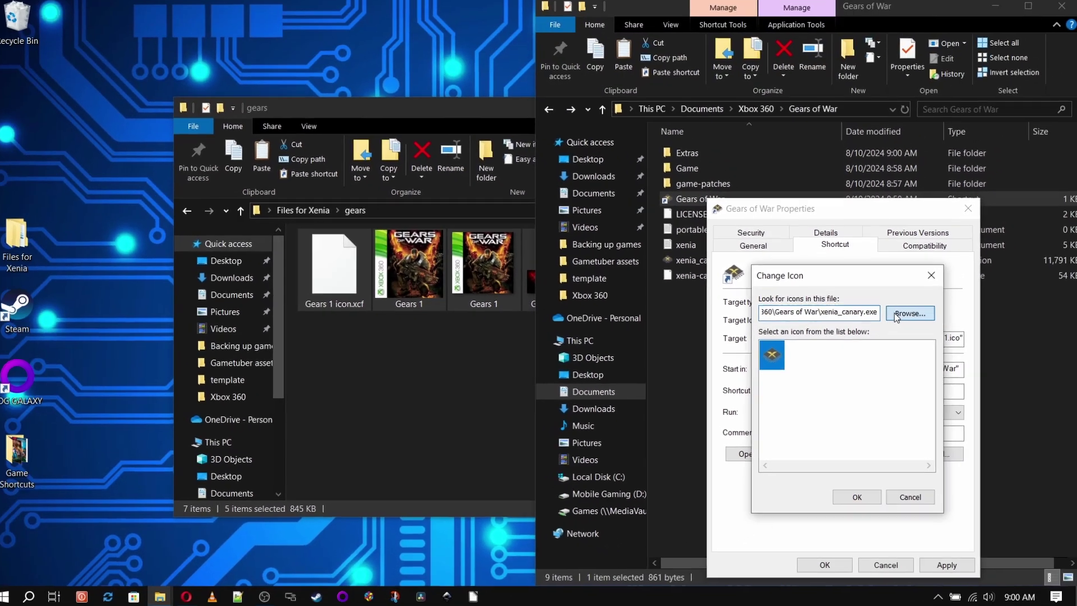
{"action": "left_click", "coordinate": [936, 244]}
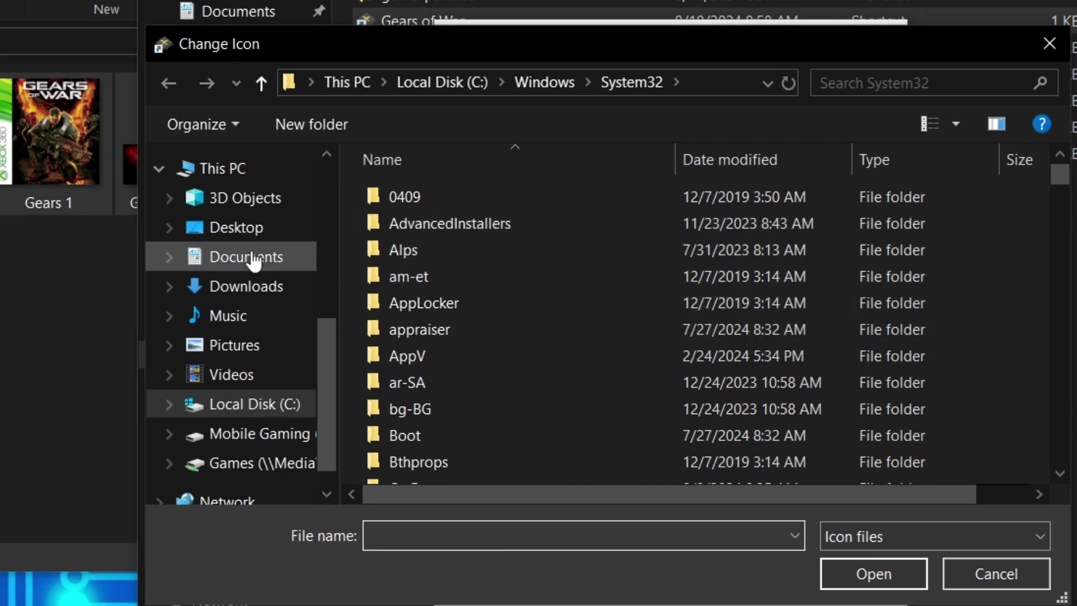
{"action": "left_click", "coordinate": [254, 261]}
{"action": "double_click", "coordinate": [411, 408]}
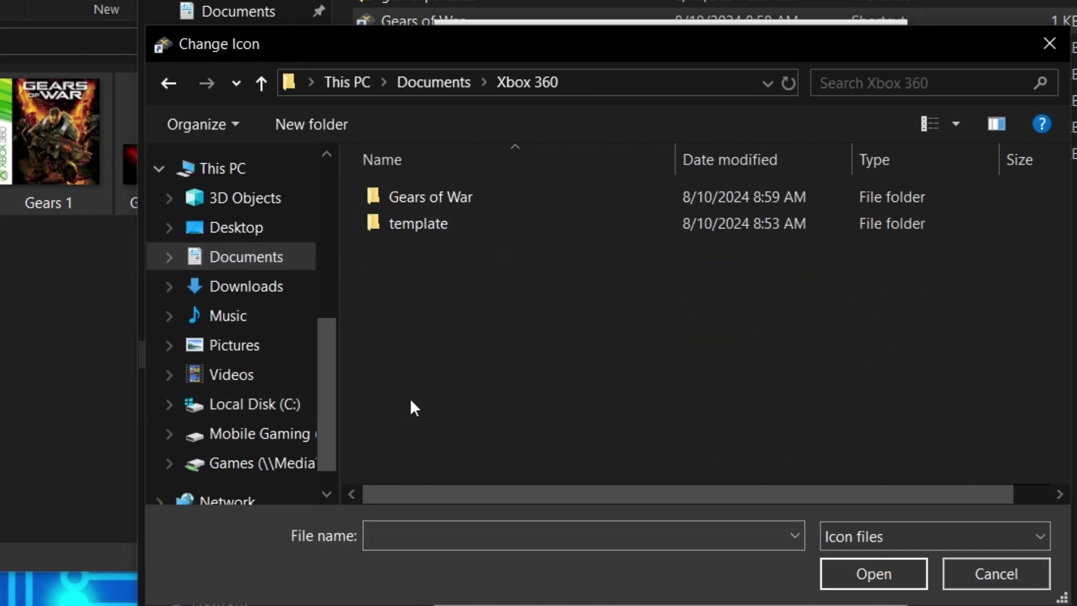
{"action": "double_click", "coordinate": [426, 200]}
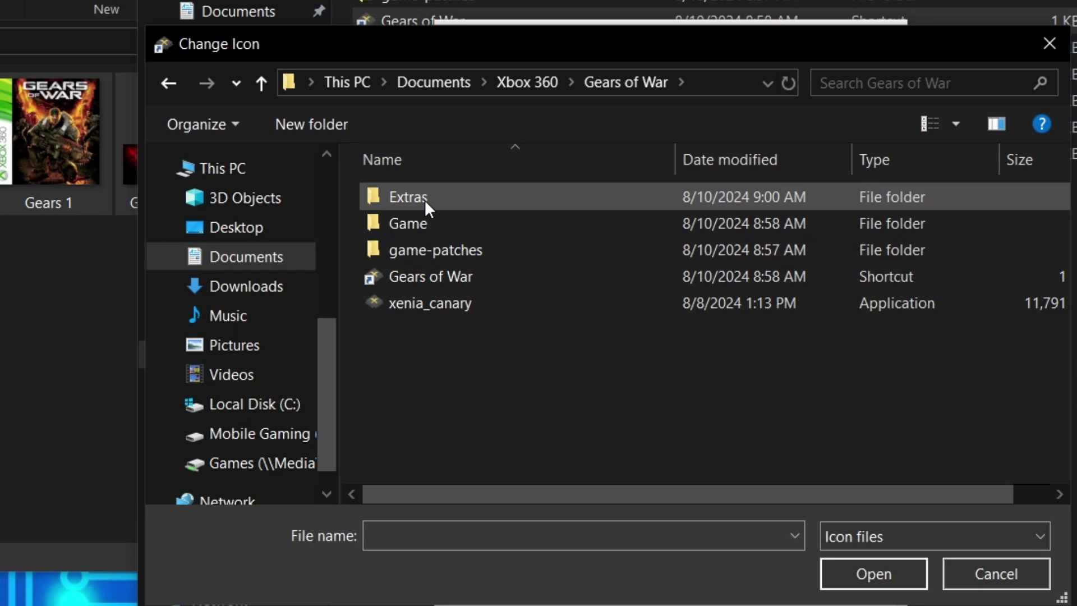
{"action": "double_click", "coordinate": [425, 199]}
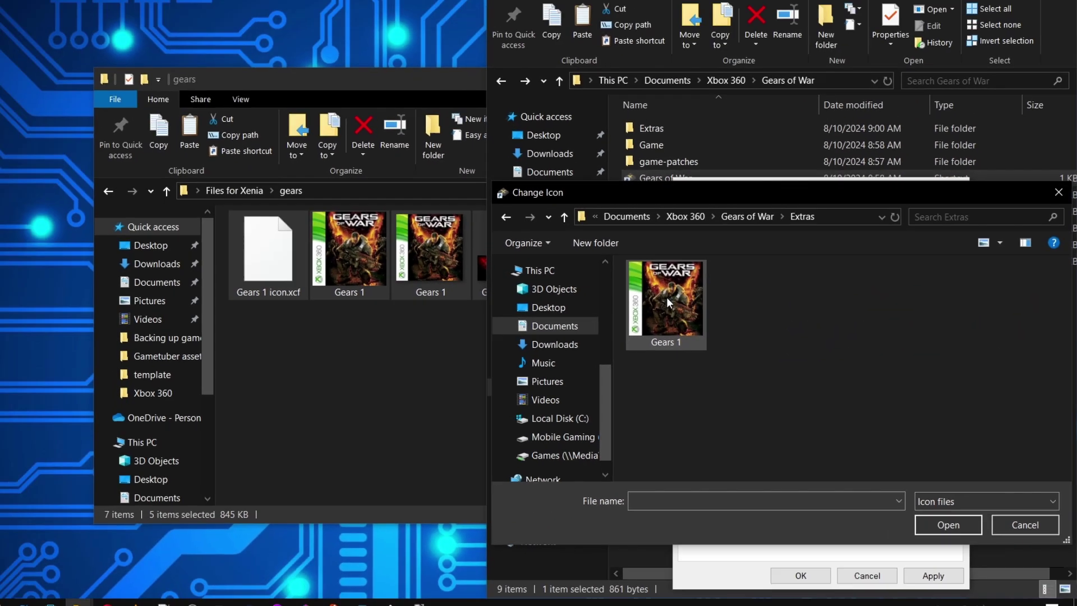
{"action": "double_click", "coordinate": [667, 297]}
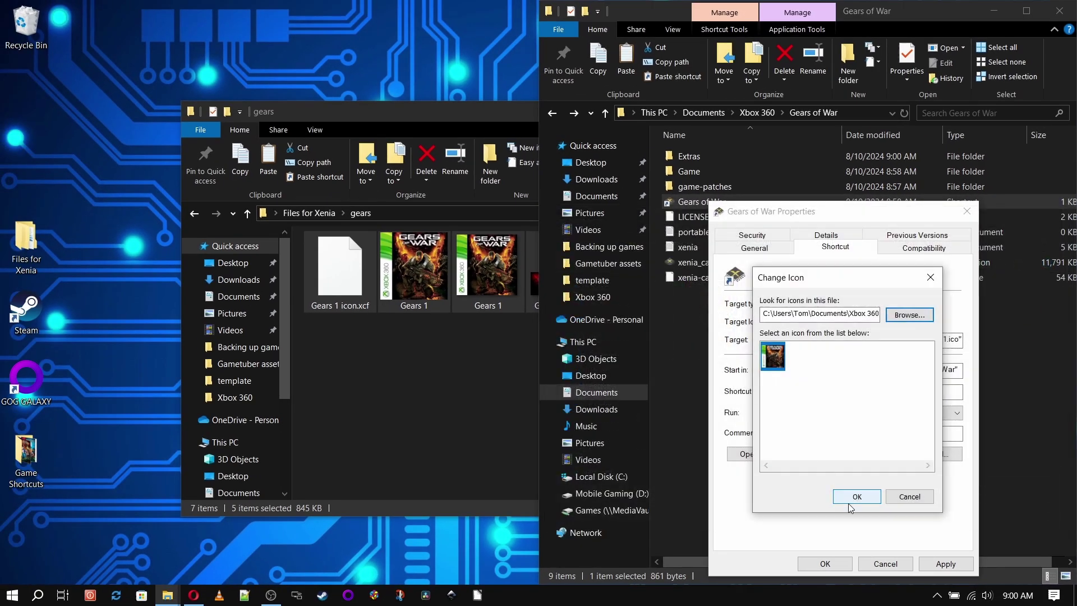
{"action": "left_click", "coordinate": [849, 499]}
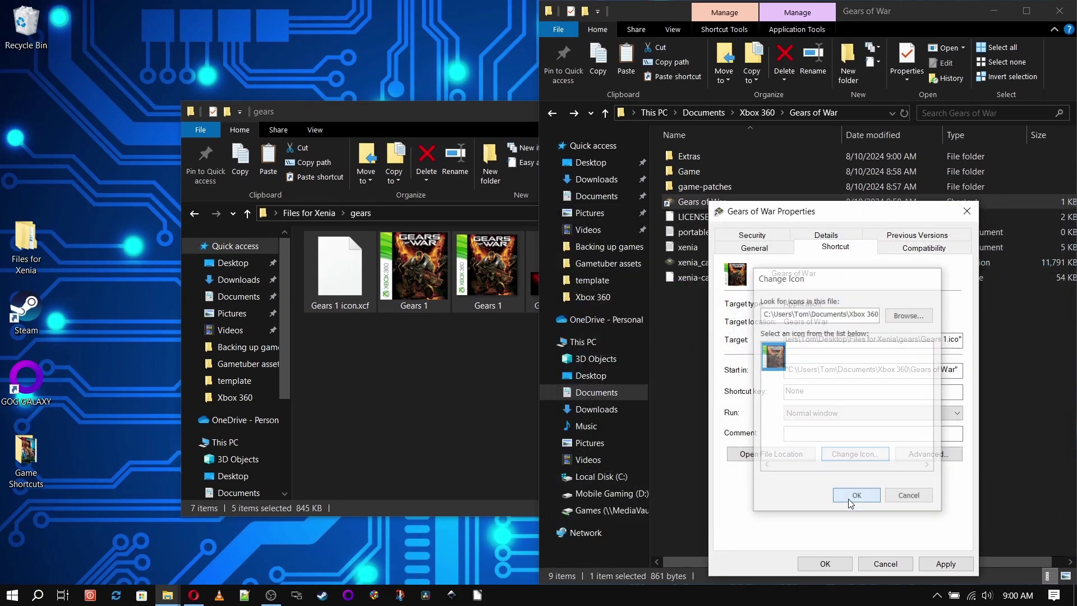
{"action": "left_click", "coordinate": [944, 564]}
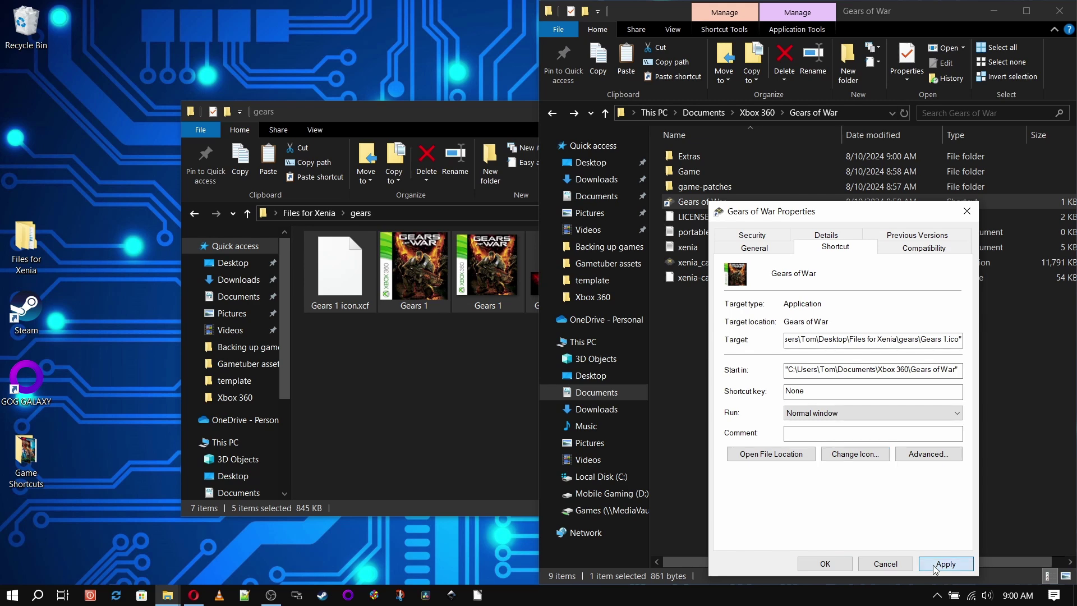
{"action": "left_click", "coordinate": [823, 562]}
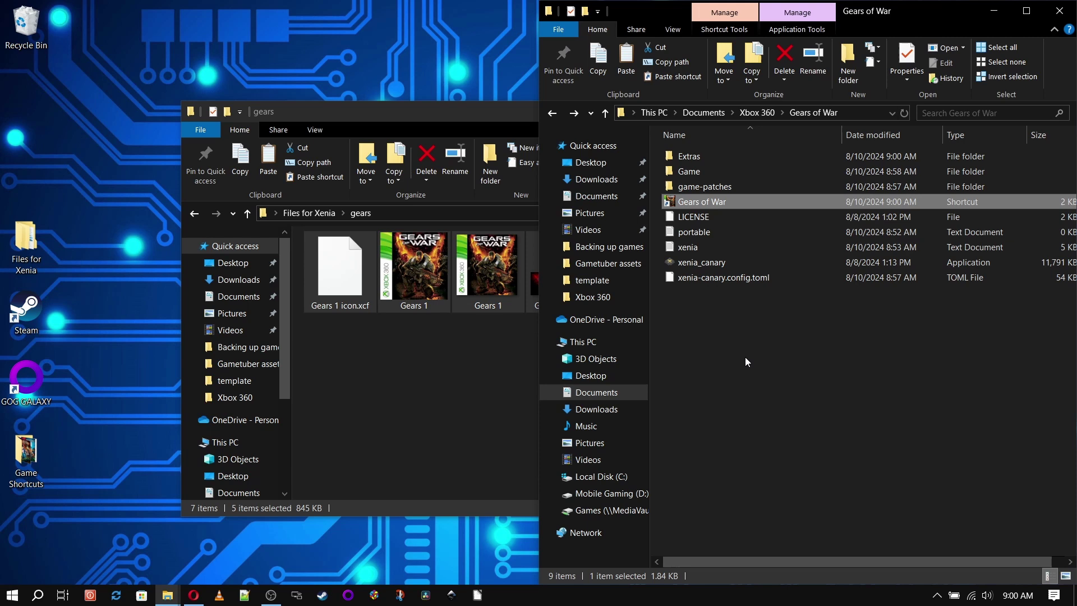
{"action": "left_click", "coordinate": [745, 357]}
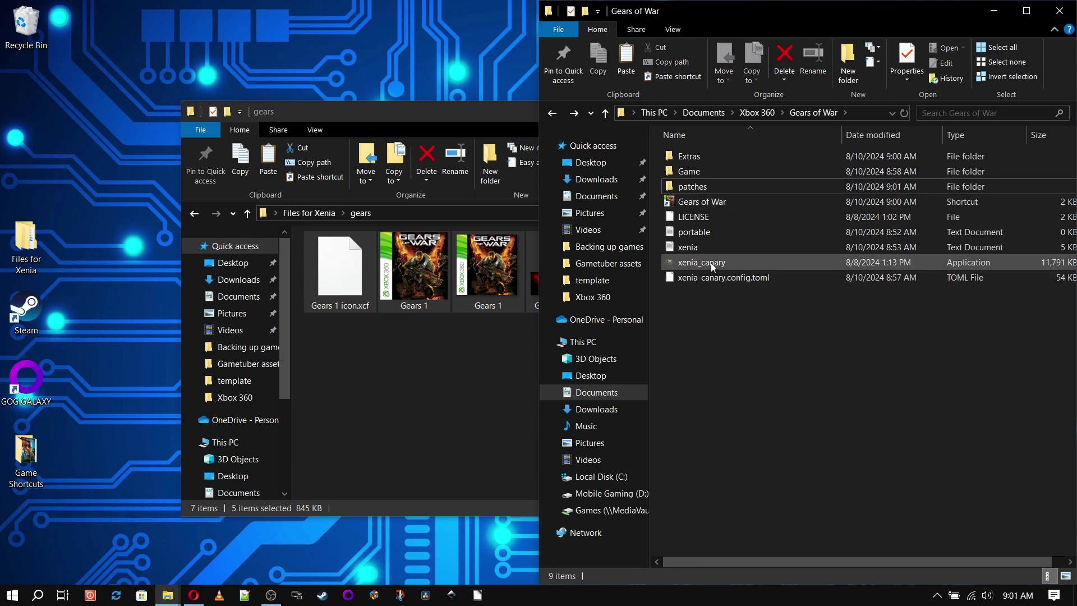
Search the patches folder for "gea" and open 4D5307D5 - Gears of War.patch.toml in Notepad++.
{"action": "double_click", "coordinate": [705, 186]}
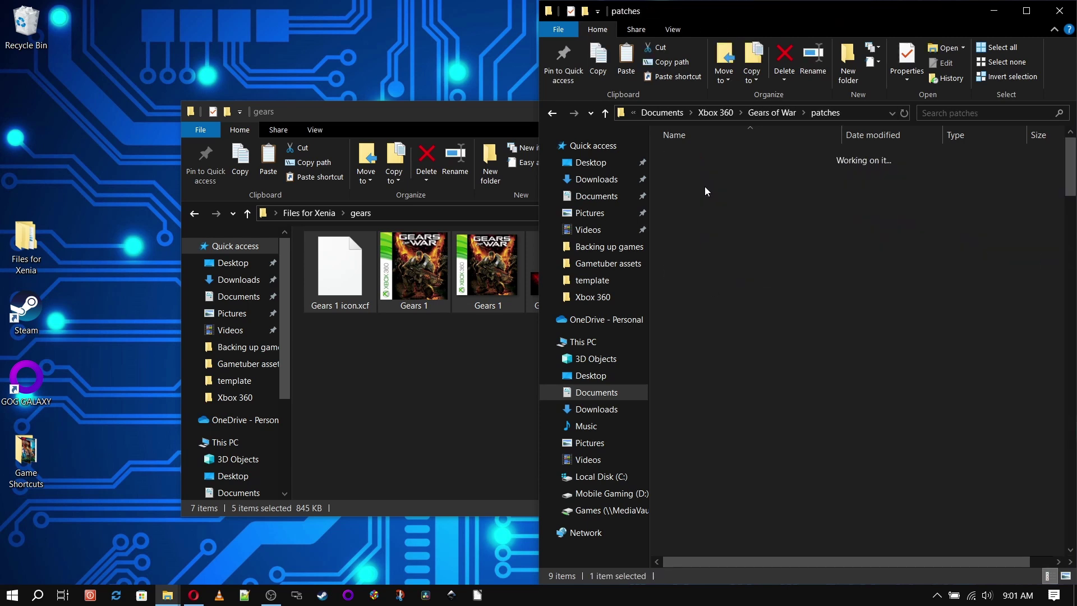
{"action": "left_click", "coordinate": [959, 112]}
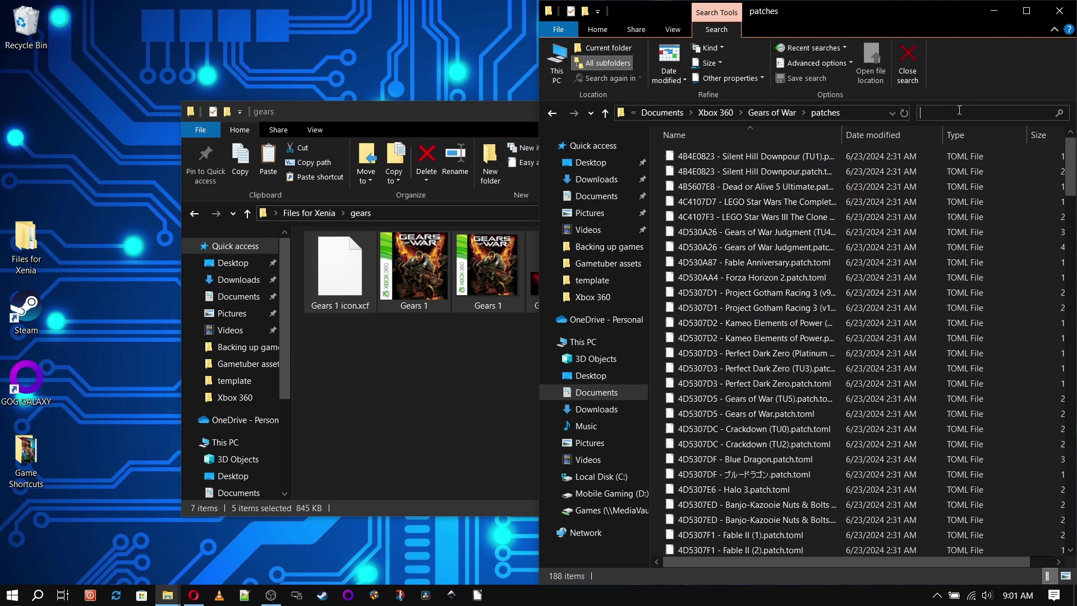
{"action": "type", "text": "gea"}
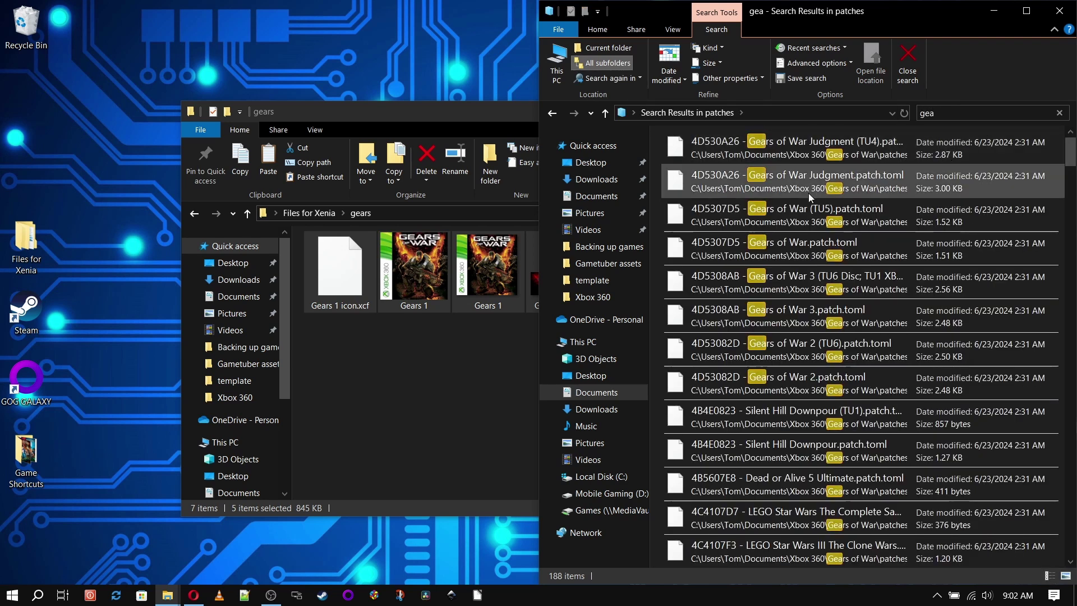
{"action": "right_click", "coordinate": [781, 248]}
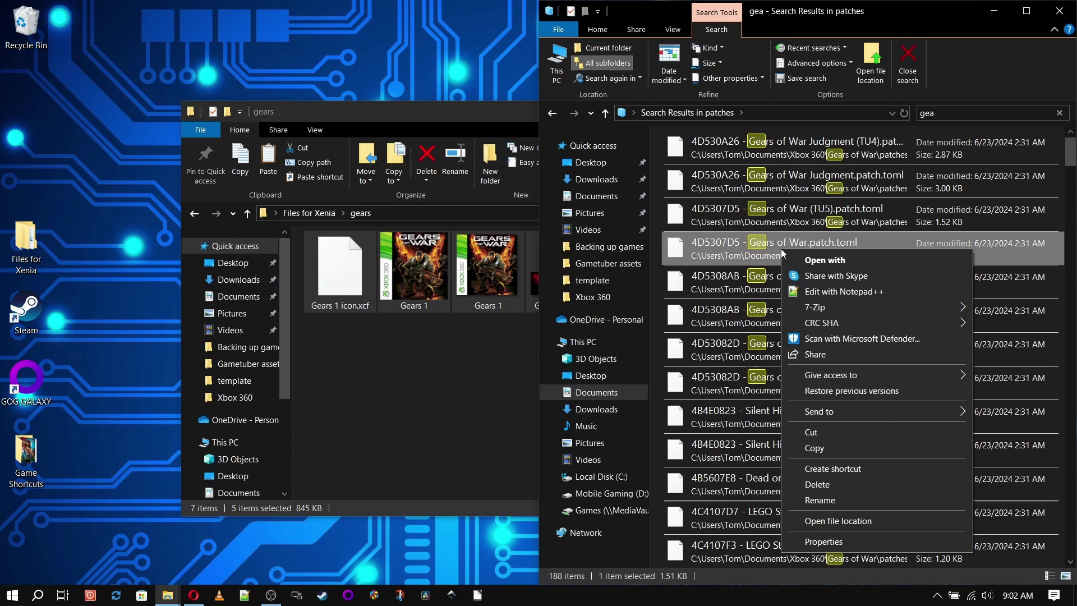
{"action": "left_click", "coordinate": [810, 292]}
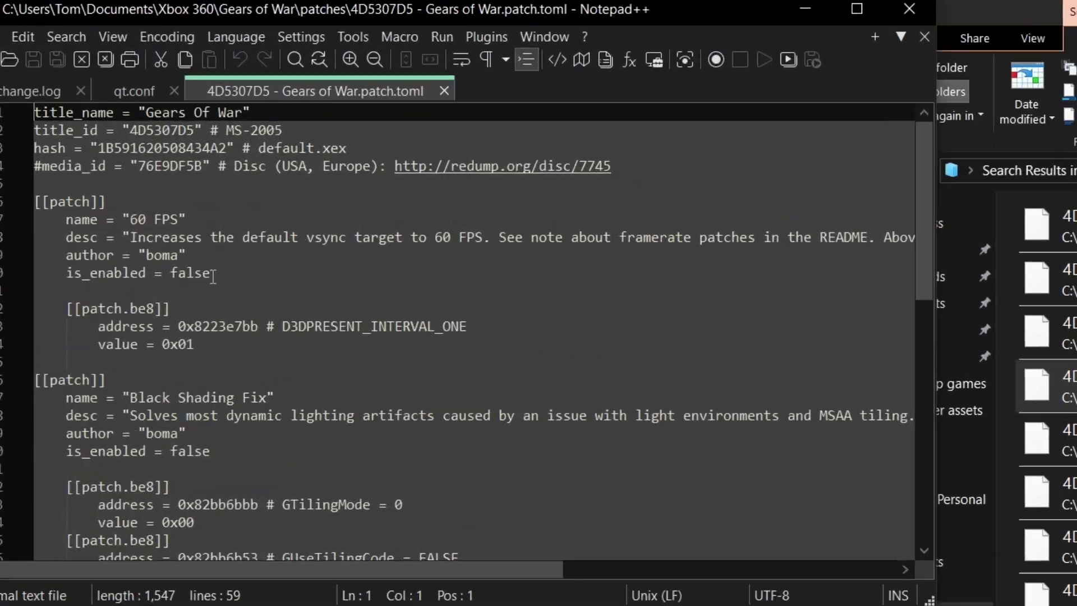
Set is_enabled to true for the 60 FPS patch.
{"action": "left_click", "coordinate": [214, 276]}
{"action": "key", "text": "BackSpace"}
{"action": "key", "text": "BackSpace"}
{"action": "key", "text": "BackSpace"}
{"action": "key", "text": "BackSpace"}
{"action": "key", "text": "BackSpace"}
{"action": "type", "text": "t"}
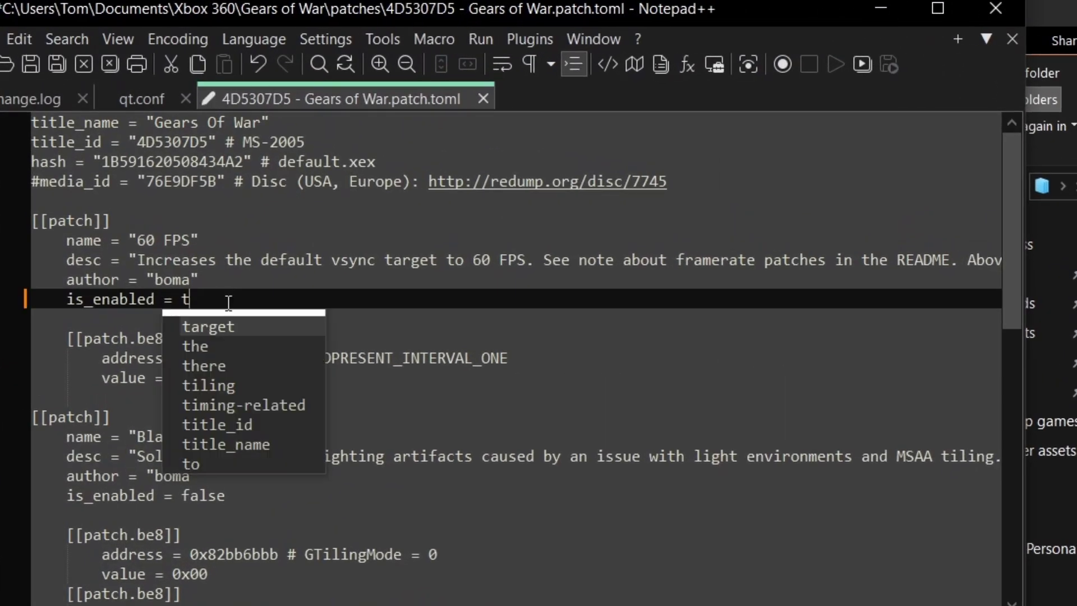
{"action": "type", "text": "rue"}
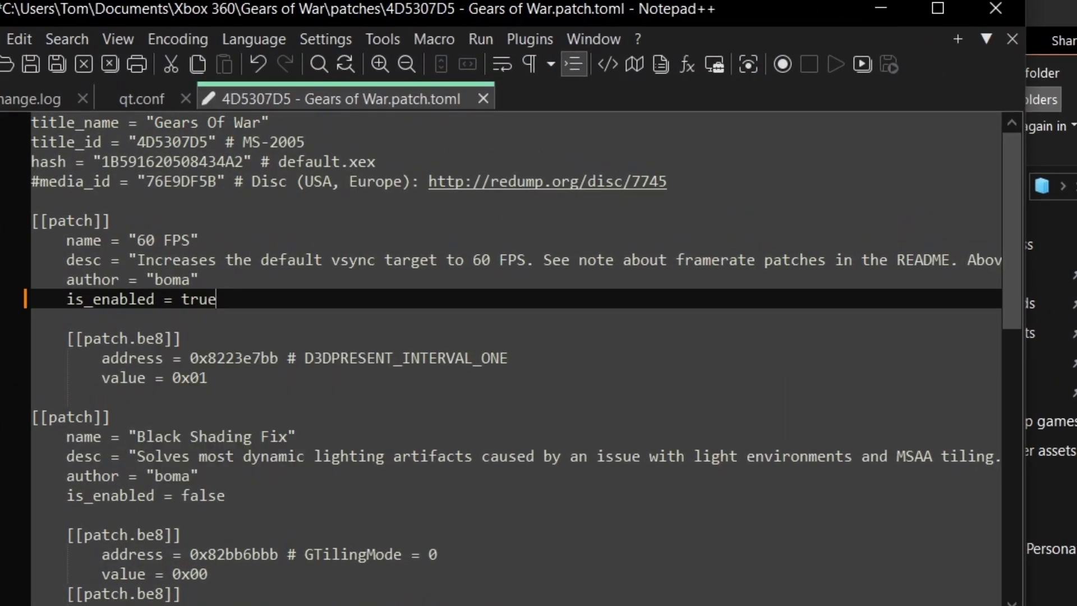
Set is_enabled to true for the Black Shading Fix patch.
{"action": "left_click", "coordinate": [227, 497]}
{"action": "key", "text": "BackSpace"}
{"action": "key", "text": "BackSpace"}
{"action": "key", "text": "BackSpace"}
{"action": "key", "text": "BackSpace"}
{"action": "key", "text": "BackSpace"}
{"action": "type", "text": "true"}
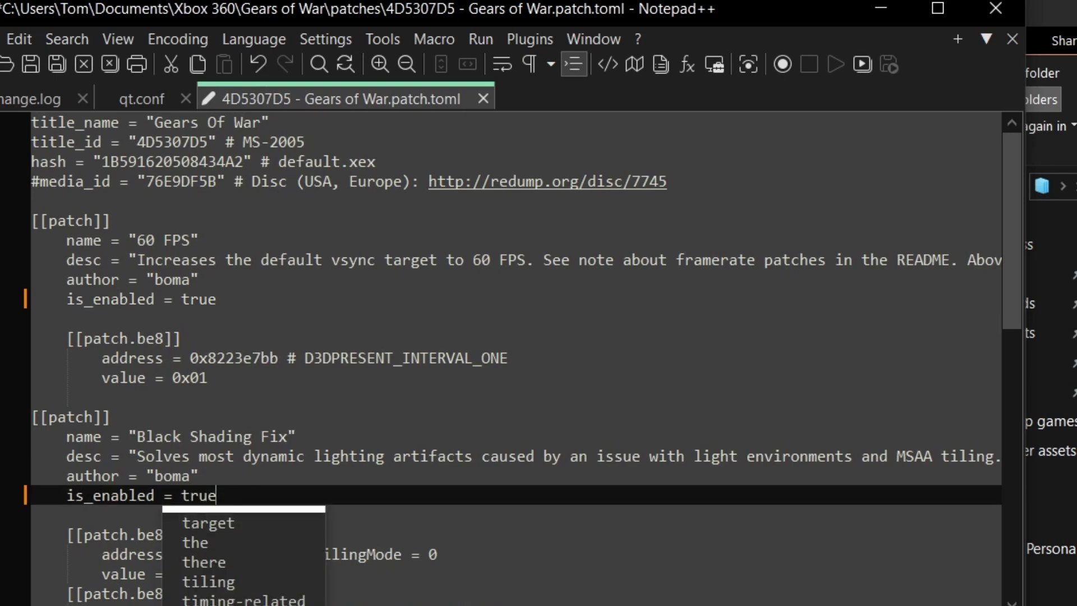
Set is_enabled to true for the Disable Motion Blur patch.
{"action": "scroll", "coordinate": [258, 431], "scroll_direction": "down", "scroll_amount": 4}
{"action": "scroll", "coordinate": [238, 419], "scroll_direction": "down", "scroll_amount": 2}
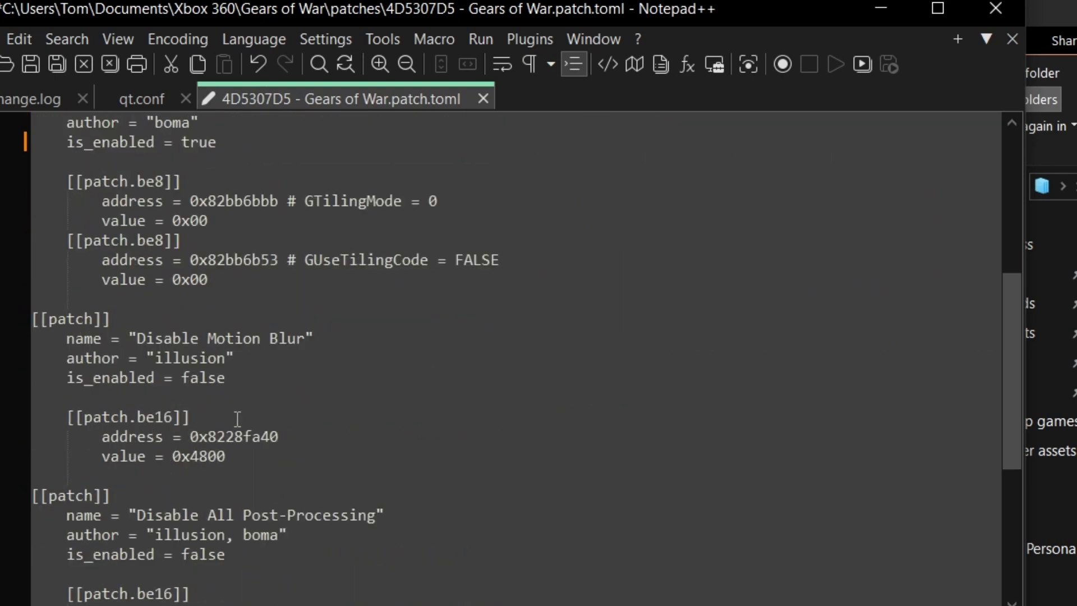
{"action": "left_click", "coordinate": [237, 377]}
{"action": "key", "text": "BackSpace"}
{"action": "key", "text": "BackSpace"}
{"action": "key", "text": "BackSpace"}
{"action": "key", "text": "BackSpace"}
{"action": "key", "text": "BackSpace"}
{"action": "type", "text": "true"}
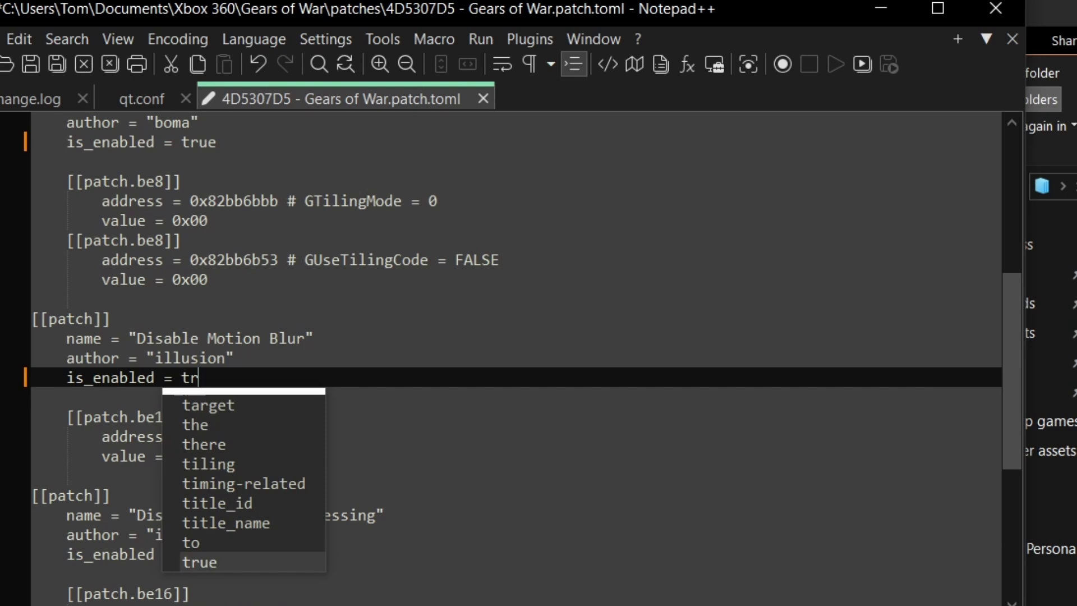
{"action": "left_click", "coordinate": [319, 279]}
Set is_enabled to true for the Disable All Post-Processing patch.
{"action": "scroll", "coordinate": [318, 370], "scroll_direction": "down", "scroll_amount": 4}
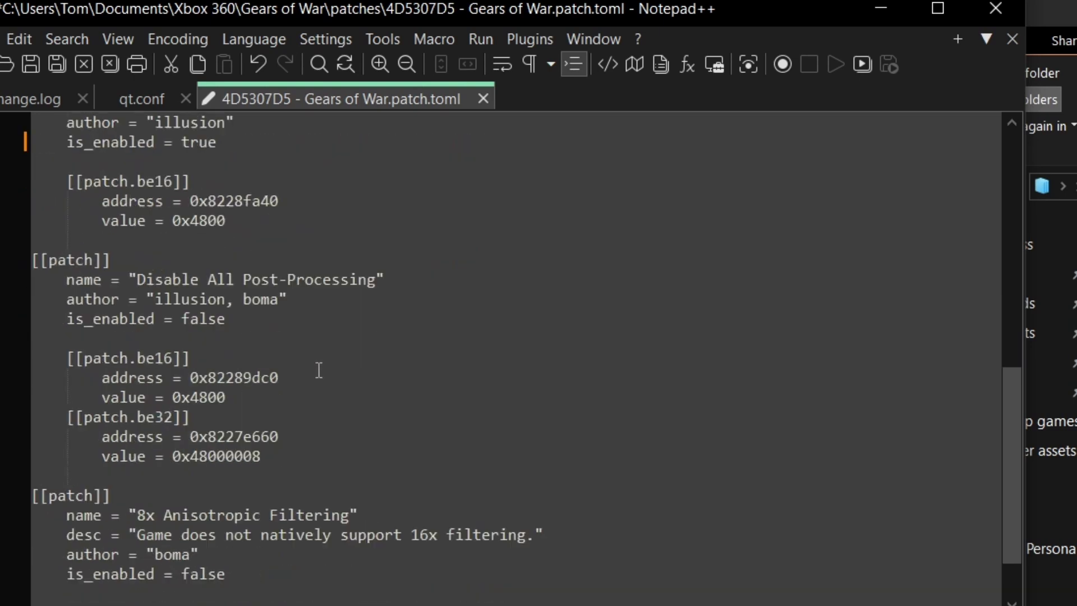
{"action": "left_click", "coordinate": [221, 319]}
{"action": "key", "text": "BackSpace"}
{"action": "key", "text": "BackSpace"}
{"action": "key", "text": "BackSpace"}
{"action": "key", "text": "BackSpace"}
{"action": "key", "text": "BackSpace"}
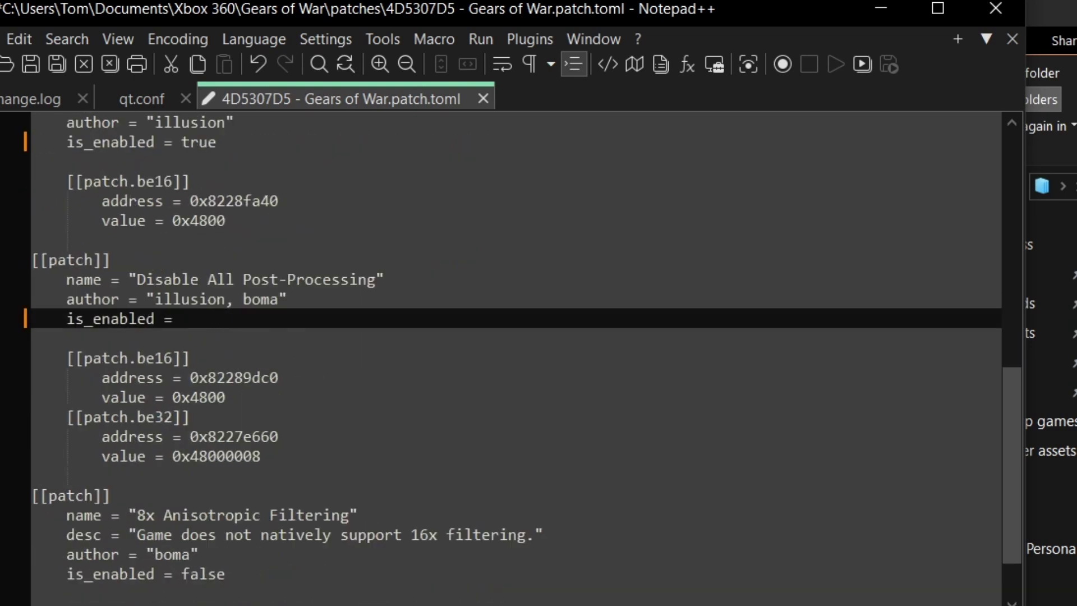
{"action": "type", "text": "true"}
{"action": "left_click", "coordinate": [383, 225]}
Set is_enabled to true for the 8x Anisotropic Filtering patch and save the patch file.
{"action": "scroll", "coordinate": [374, 391], "scroll_direction": "down", "scroll_amount": 1}
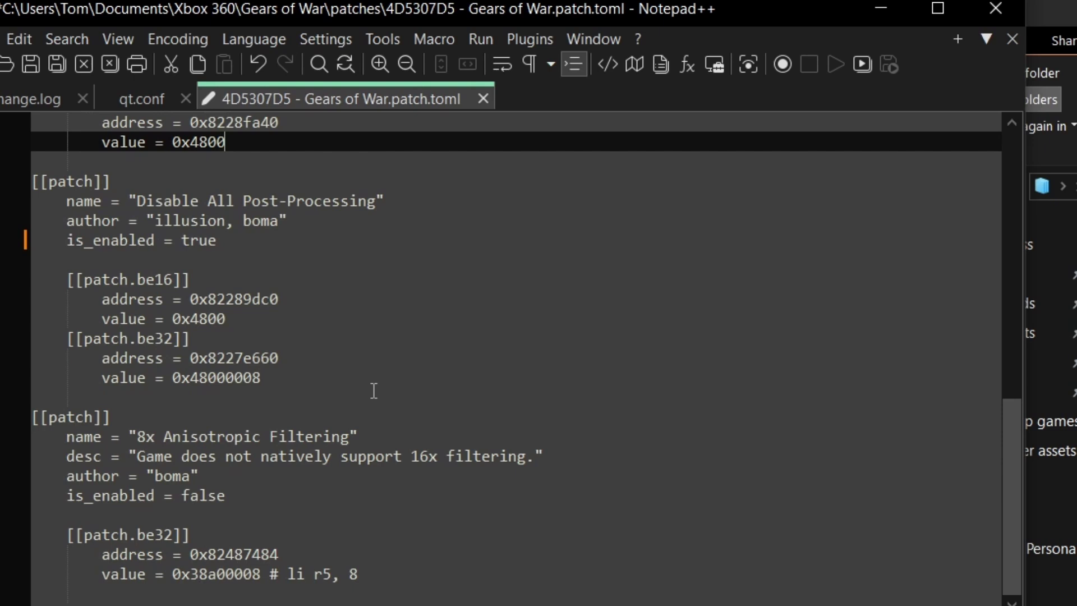
{"action": "left_click", "coordinate": [225, 508]}
{"action": "left_click", "coordinate": [226, 494]}
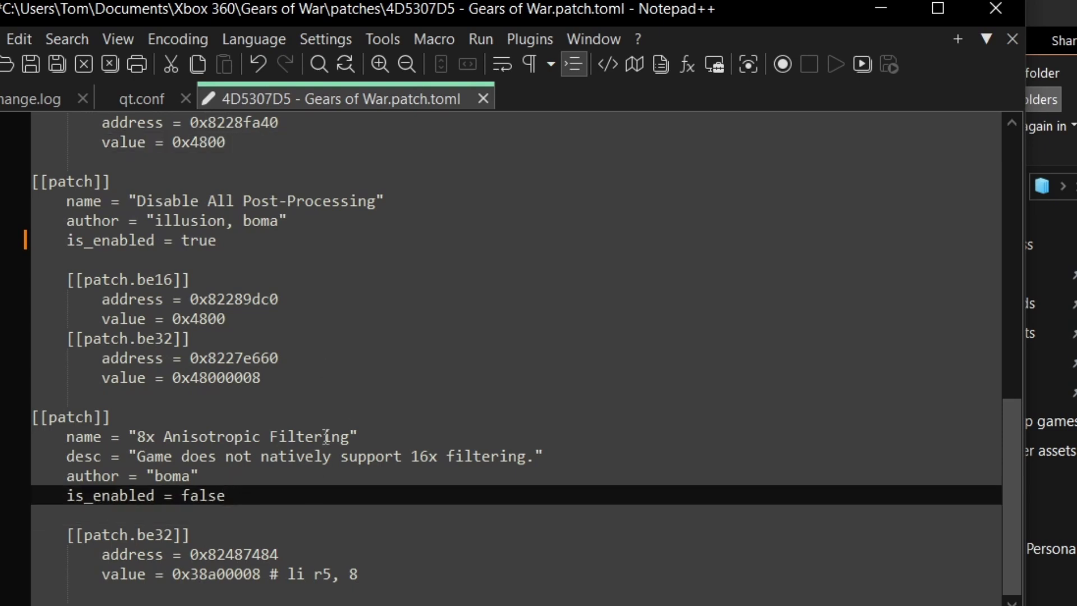
{"action": "key", "text": "BackSpace"}
{"action": "key", "text": "BackSpace"}
{"action": "key", "text": "BackSpace"}
{"action": "key", "text": "BackSpace"}
{"action": "key", "text": "BackSpace"}
{"action": "type", "text": "true"}
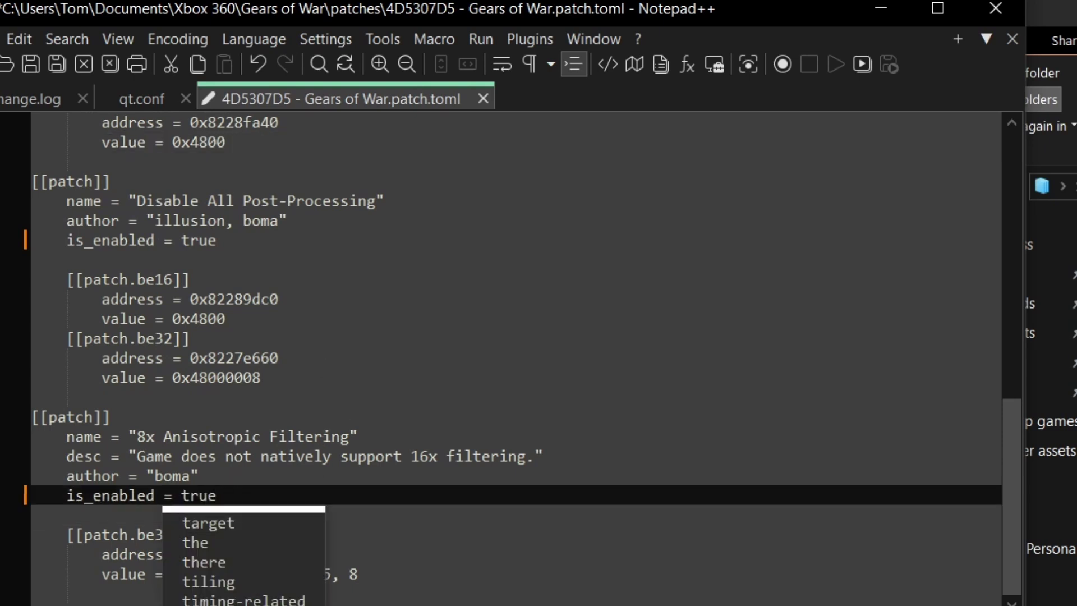
{"action": "left_click", "coordinate": [387, 346]}
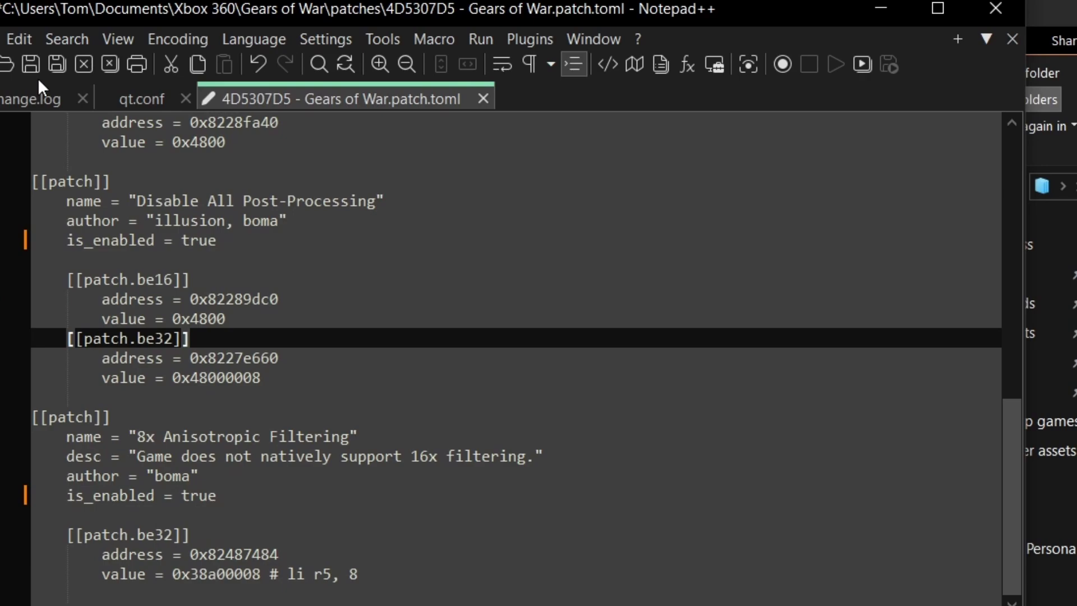
{"action": "left_click", "coordinate": [31, 64]}
{"action": "left_click", "coordinate": [615, 11]}
Duplicate the template folder within the Xbox 360 folder and rename the copy "PVZ".
{"action": "left_click", "coordinate": [593, 297]}
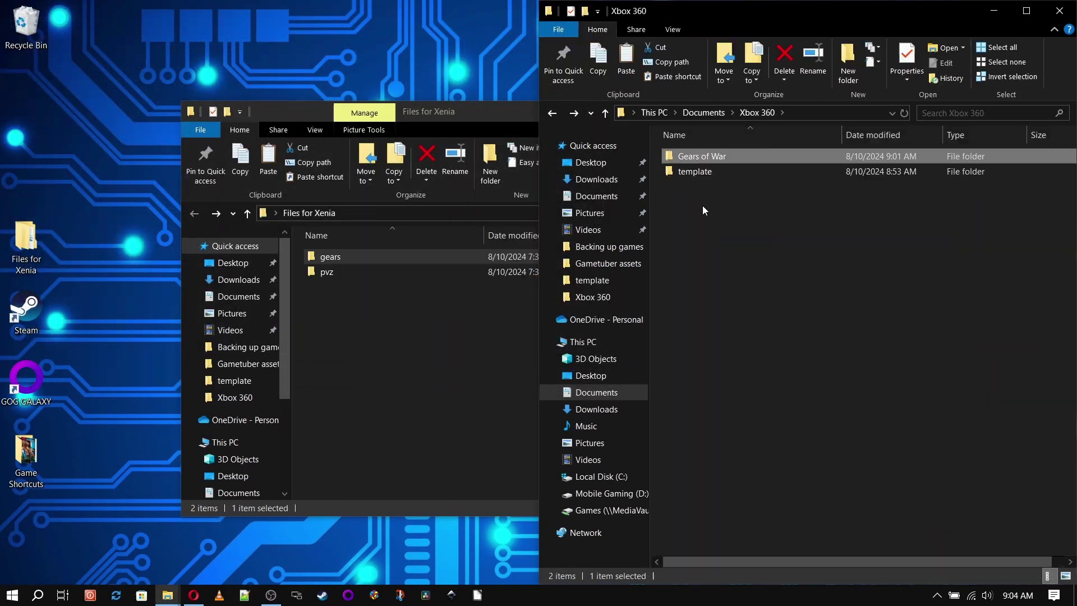
{"action": "left_click", "coordinate": [694, 172]}
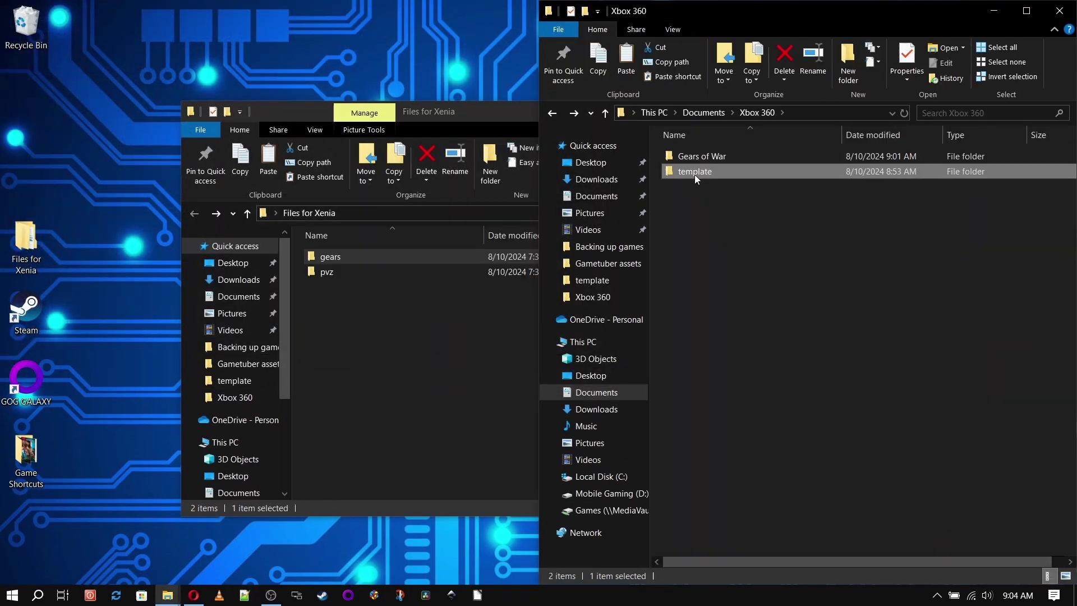
{"action": "right_click", "coordinate": [694, 174]}
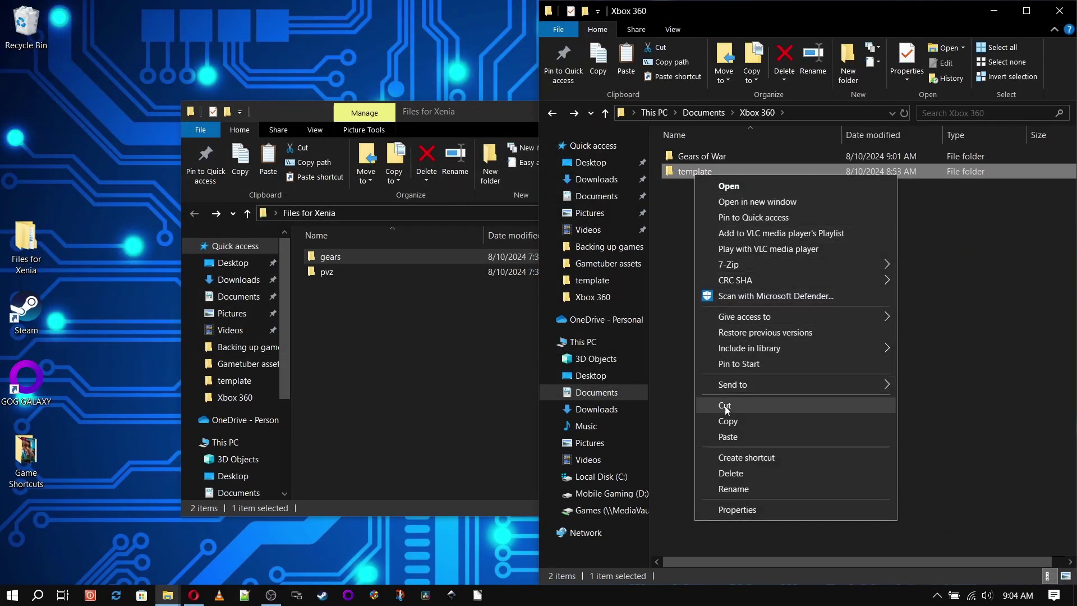
{"action": "left_click", "coordinate": [723, 422]}
{"action": "right_click", "coordinate": [724, 329]}
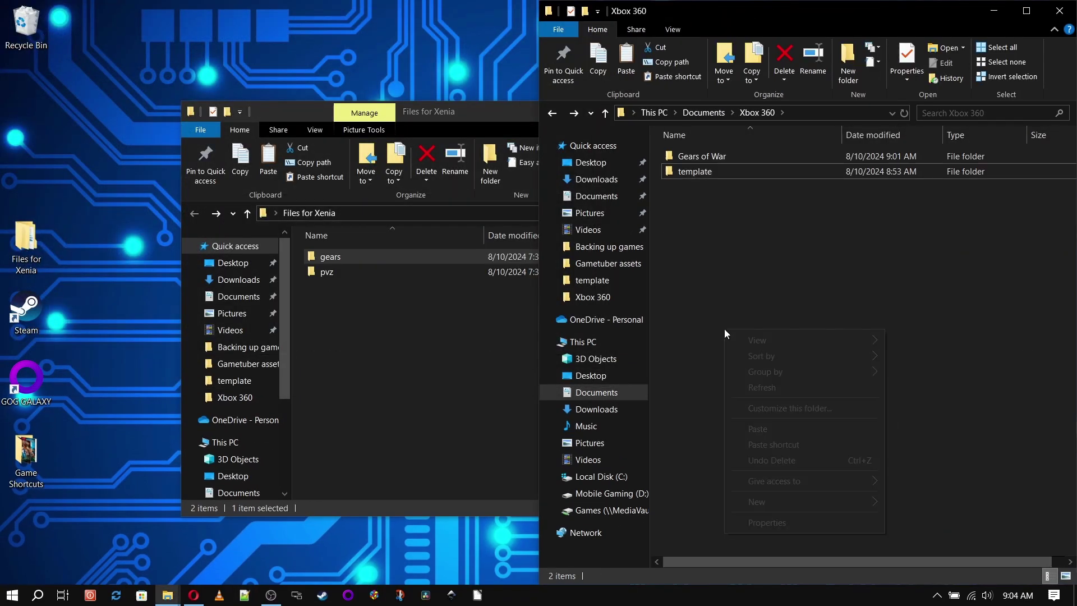
{"action": "left_click", "coordinate": [754, 428]}
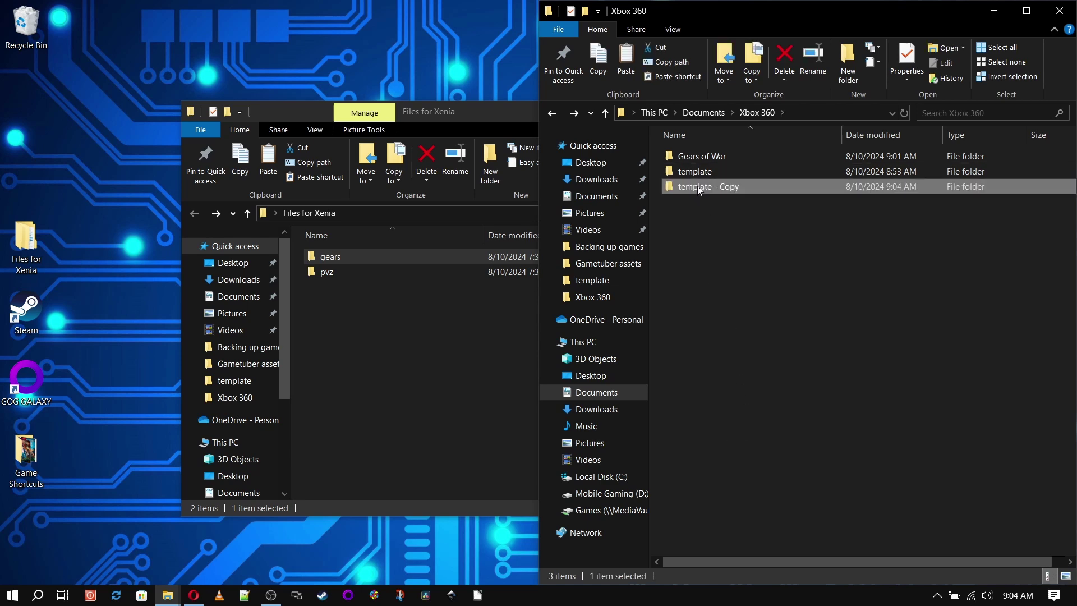
{"action": "left_click", "coordinate": [698, 187]}
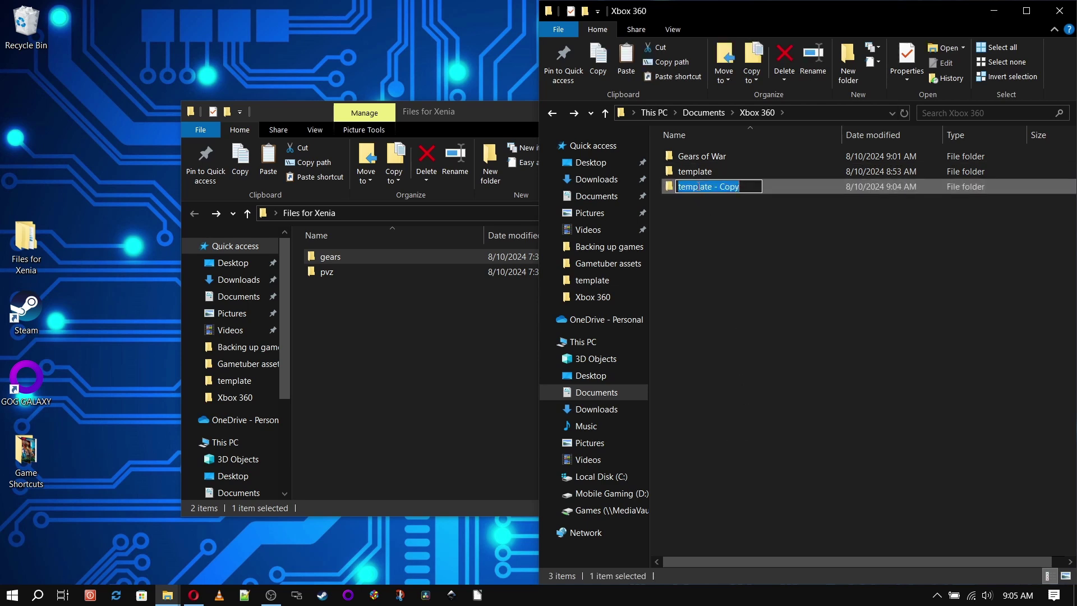
{"action": "type", "text": "PVZ"}
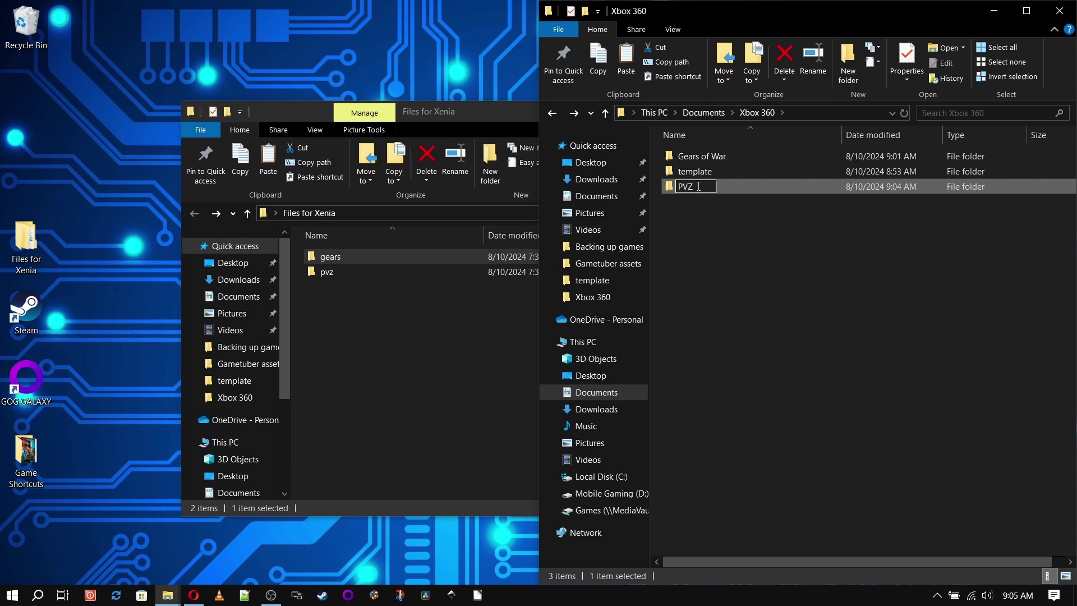
{"action": "key", "text": "Return"}
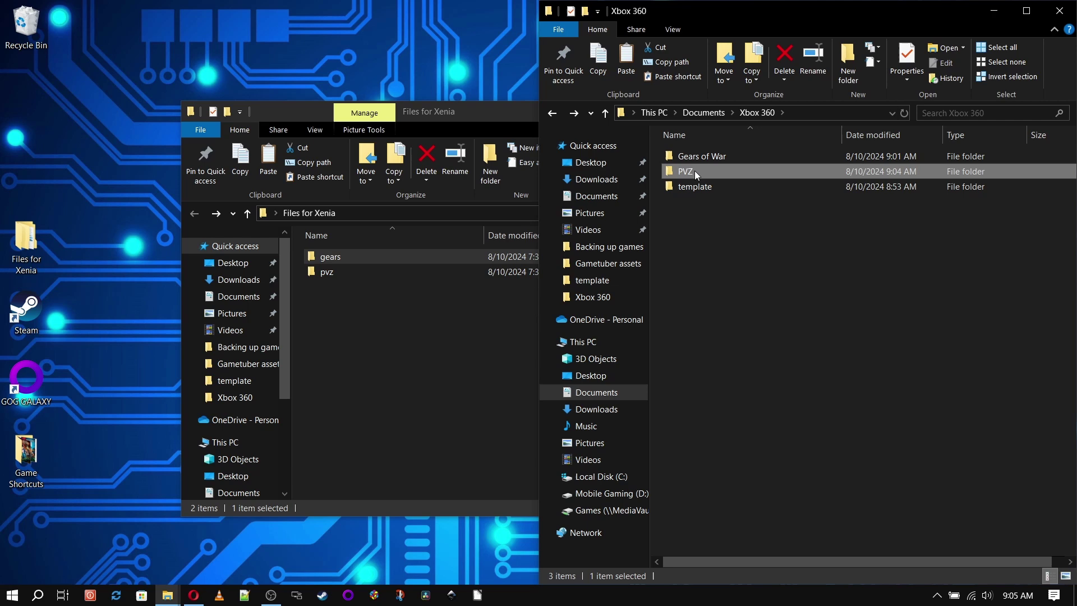
Move the "584109FF Plant vs Zombies" folder from the pvz source folder into the Game folder inside PVZ.
{"action": "double_click", "coordinate": [694, 170]}
{"action": "double_click", "coordinate": [689, 171]}
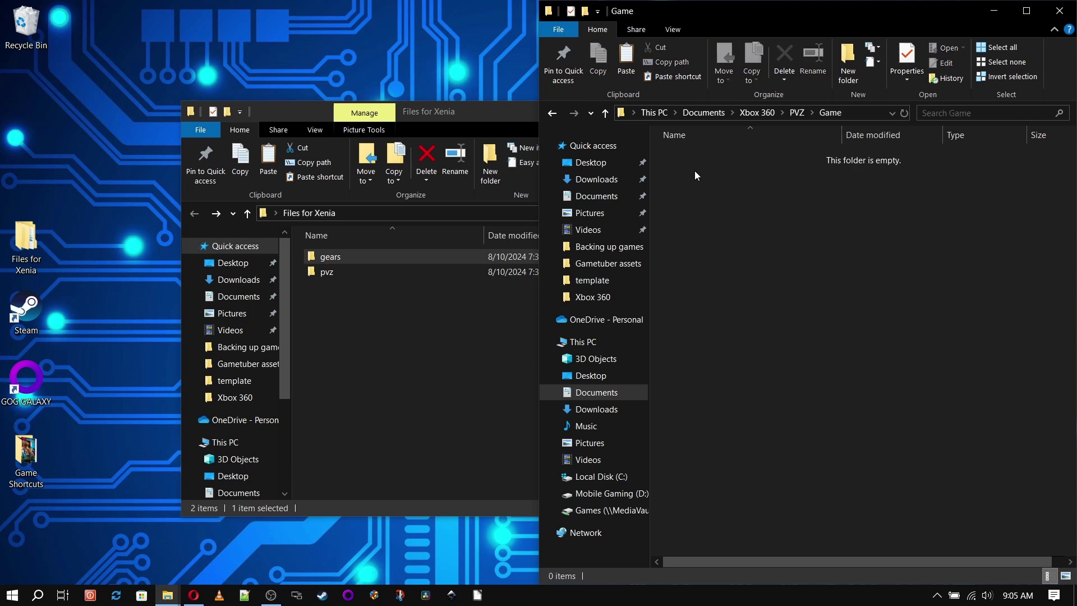
{"action": "double_click", "coordinate": [327, 272]}
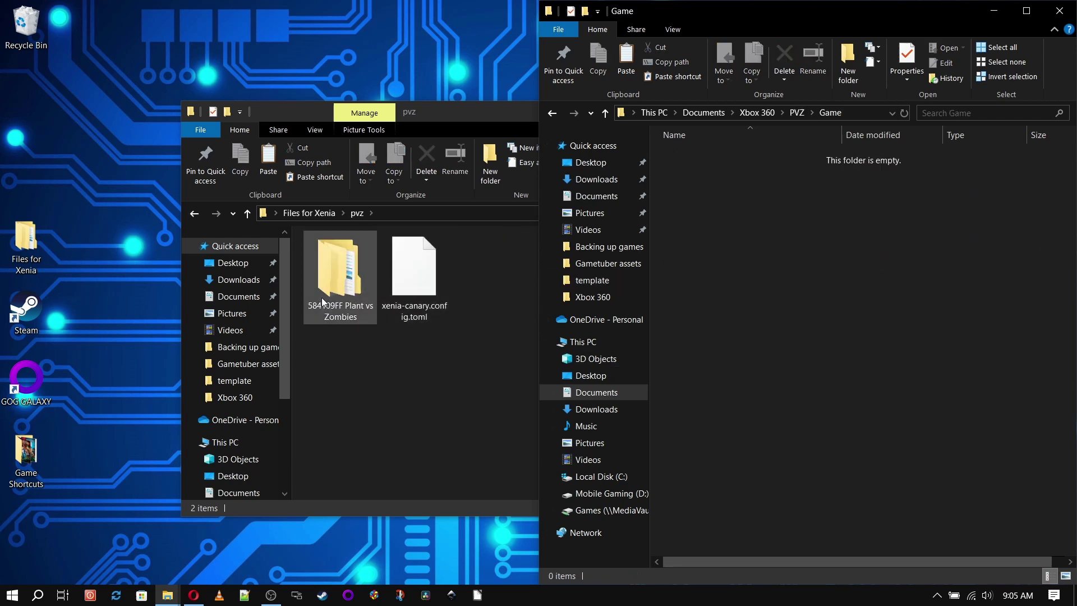
{"action": "left_click_drag", "start_coordinate": [328, 291], "coordinate": [756, 336]}
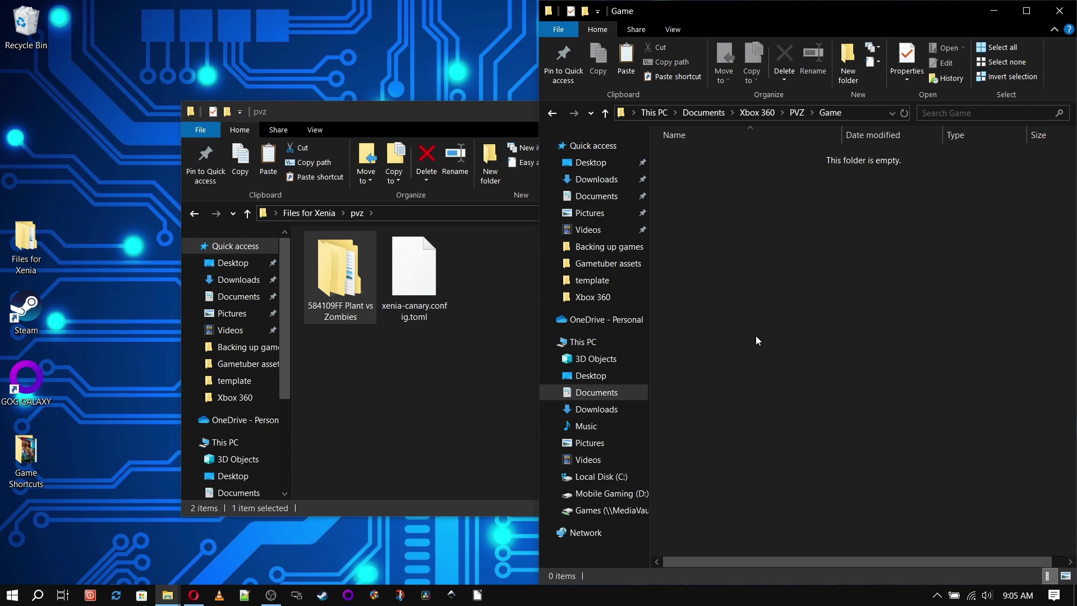
{"action": "left_click", "coordinate": [717, 372]}
Copy the full path of the game file in the 000D0000 subfolder of "584109FF Plant vs Zombies".
{"action": "double_click", "coordinate": [705, 156]}
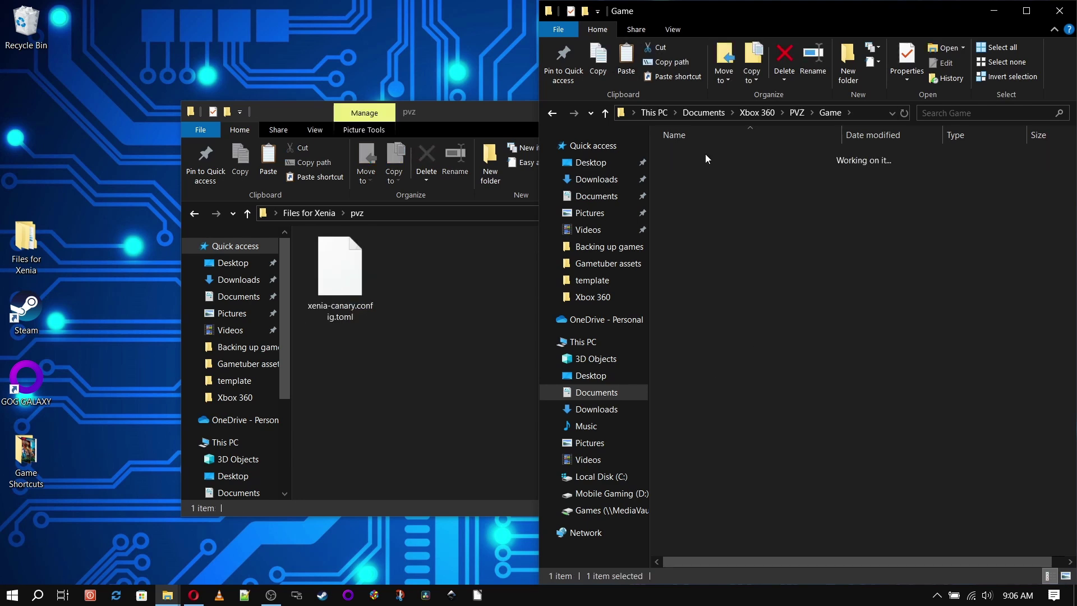
{"action": "double_click", "coordinate": [706, 155]}
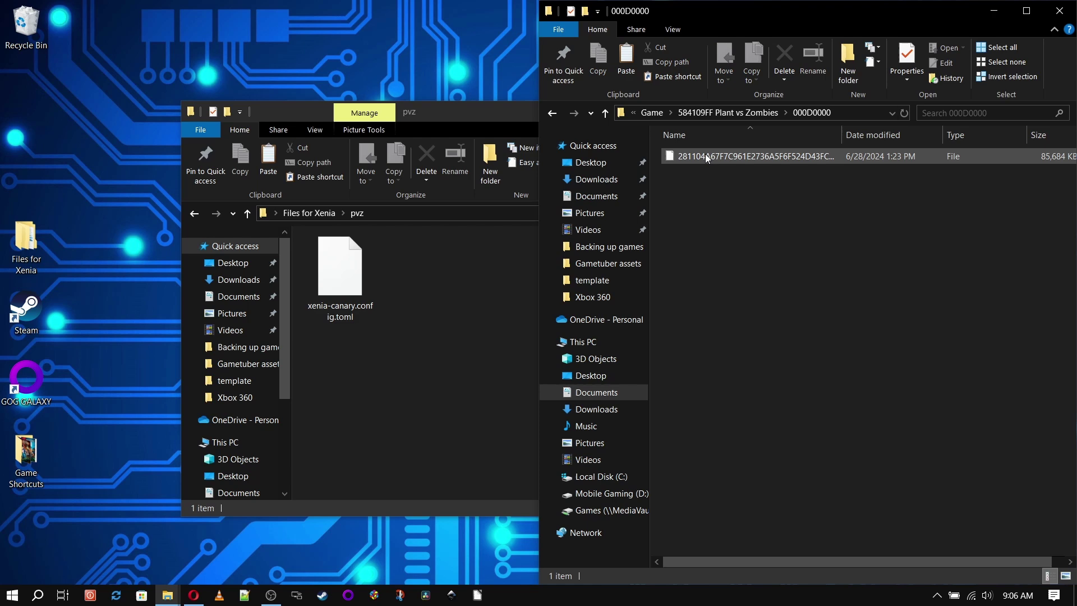
{"action": "right_click", "coordinate": [715, 159]}
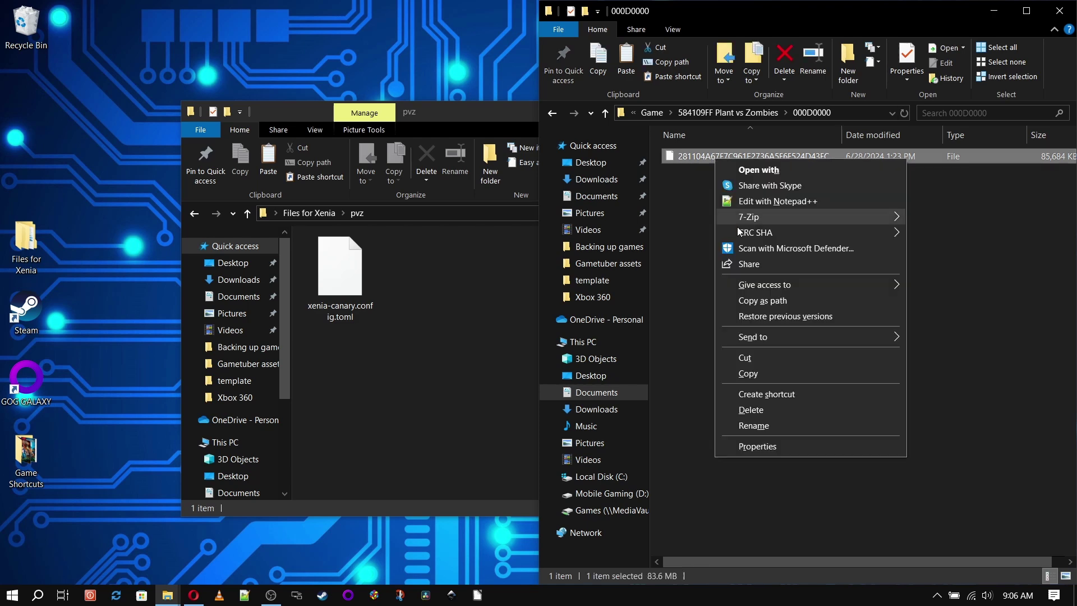
{"action": "left_click", "coordinate": [754, 301]}
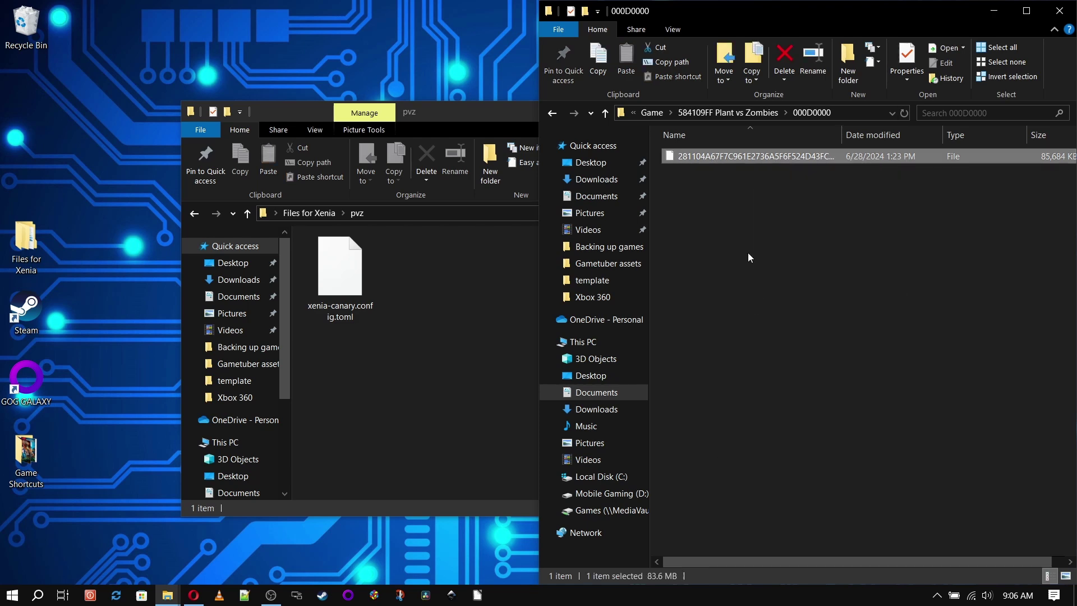
Create a shortcut to xenia_canary in the PVZ folder and rename it "Plants vs Zombies".
{"action": "key", "text": "alt+Up"}
{"action": "key", "text": "alt+Up"}
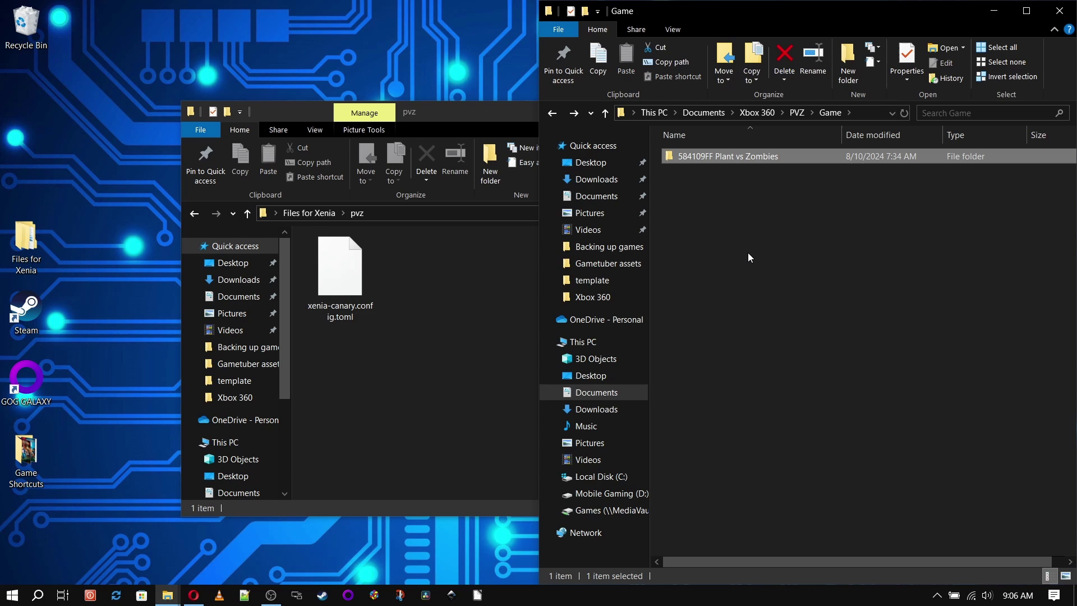
{"action": "key", "text": "alt+Up"}
{"action": "left_click", "coordinate": [715, 249]}
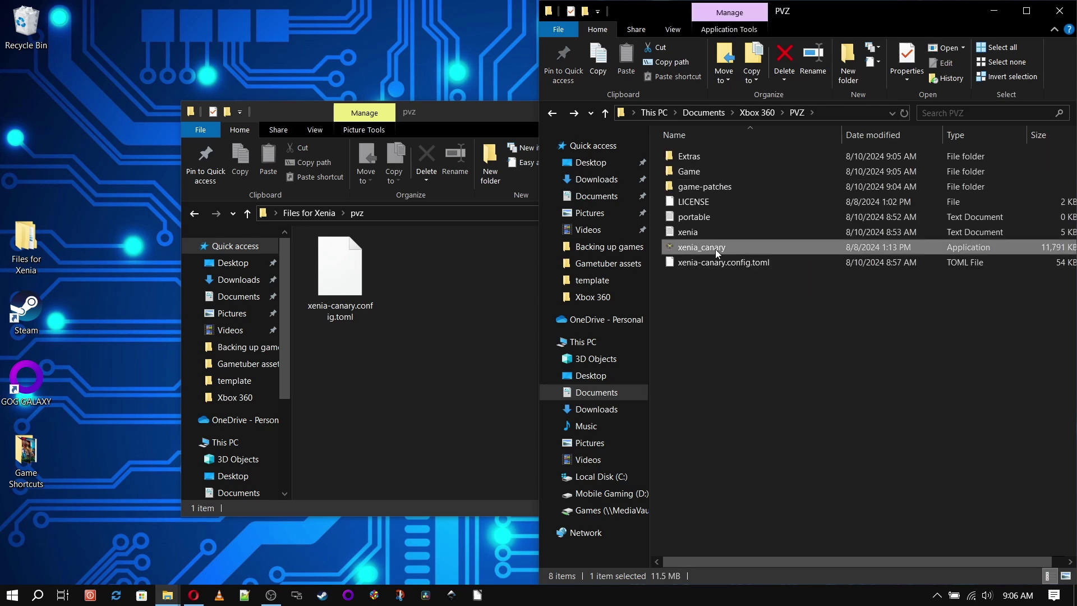
{"action": "right_click", "coordinate": [715, 249]}
{"action": "left_click", "coordinate": [755, 520]}
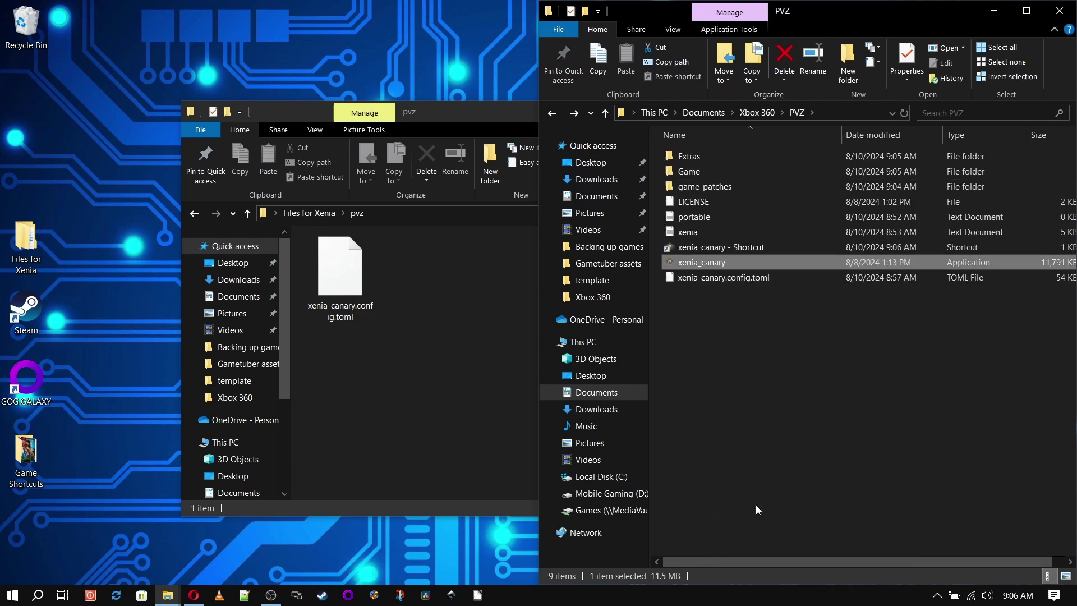
{"action": "left_click", "coordinate": [722, 249]}
{"action": "left_click", "coordinate": [694, 248]}
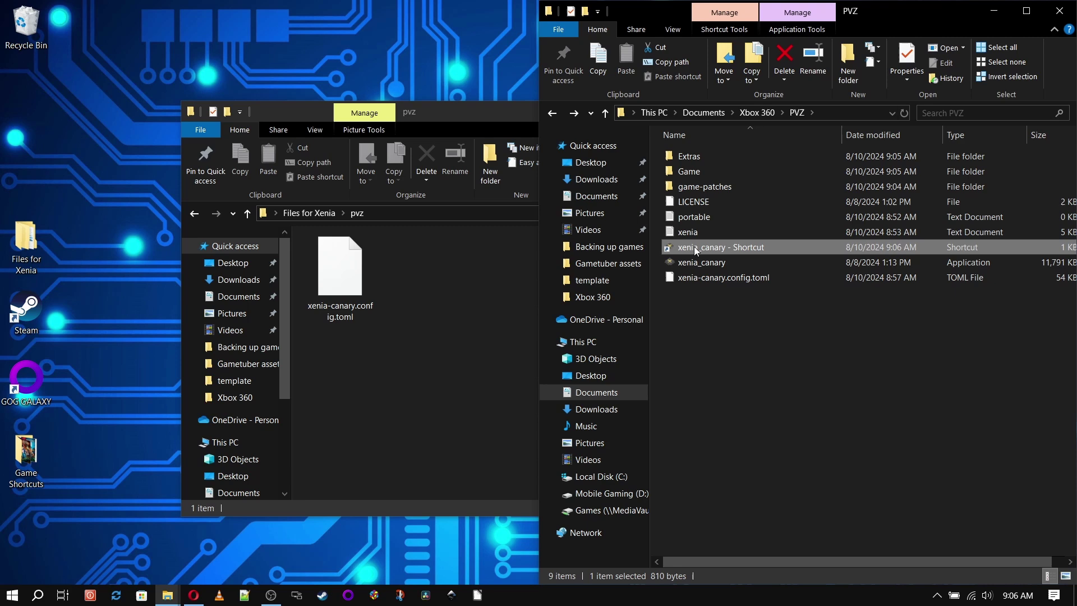
{"action": "type", "text": "Plants"}
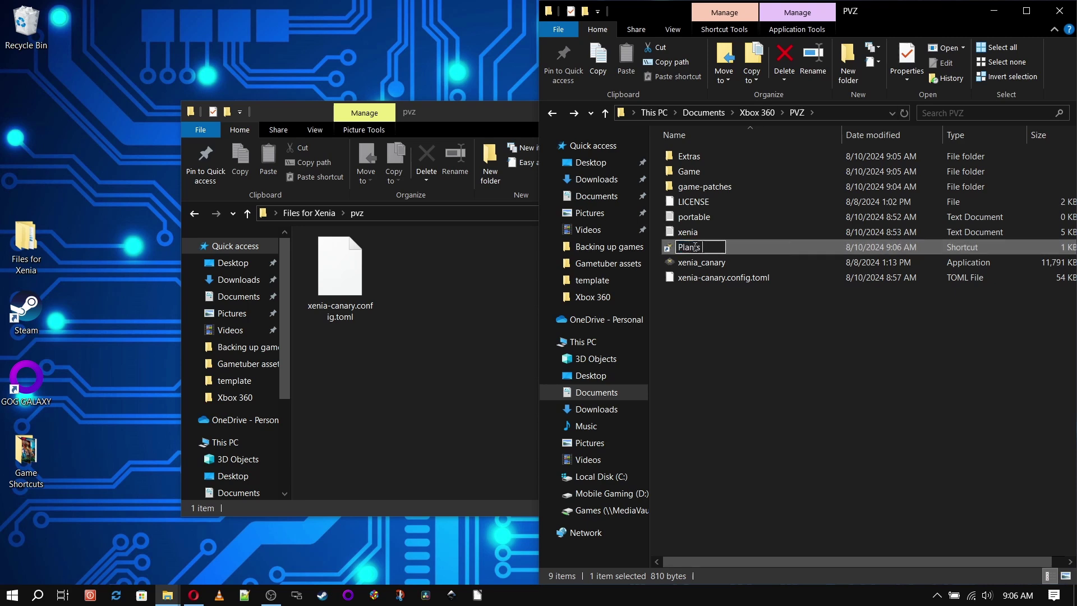
{"action": "type", "text": " vs Zombies"}
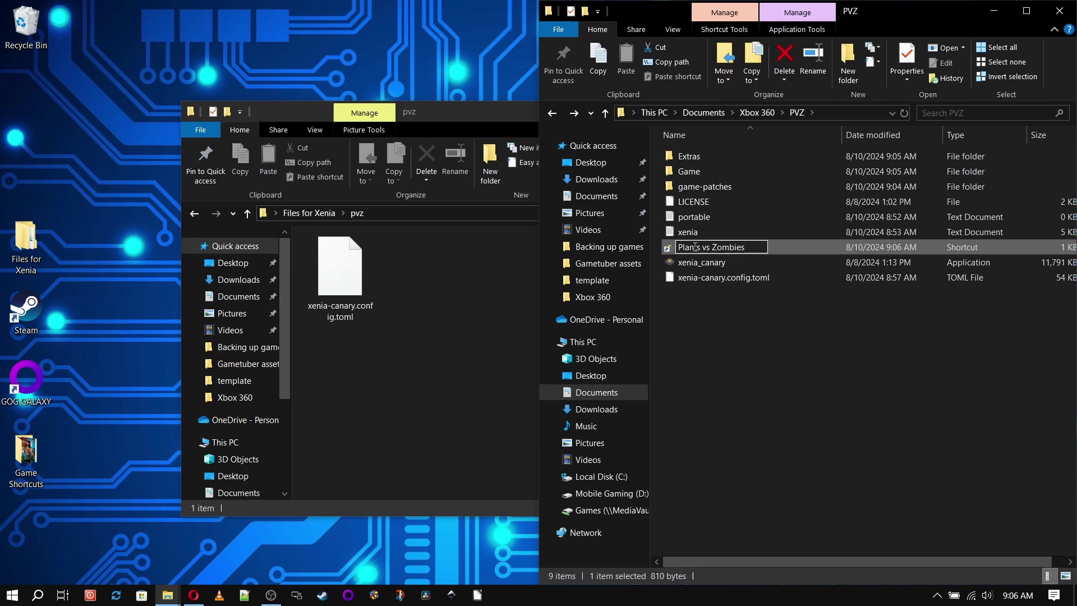
{"action": "key", "text": "Return"}
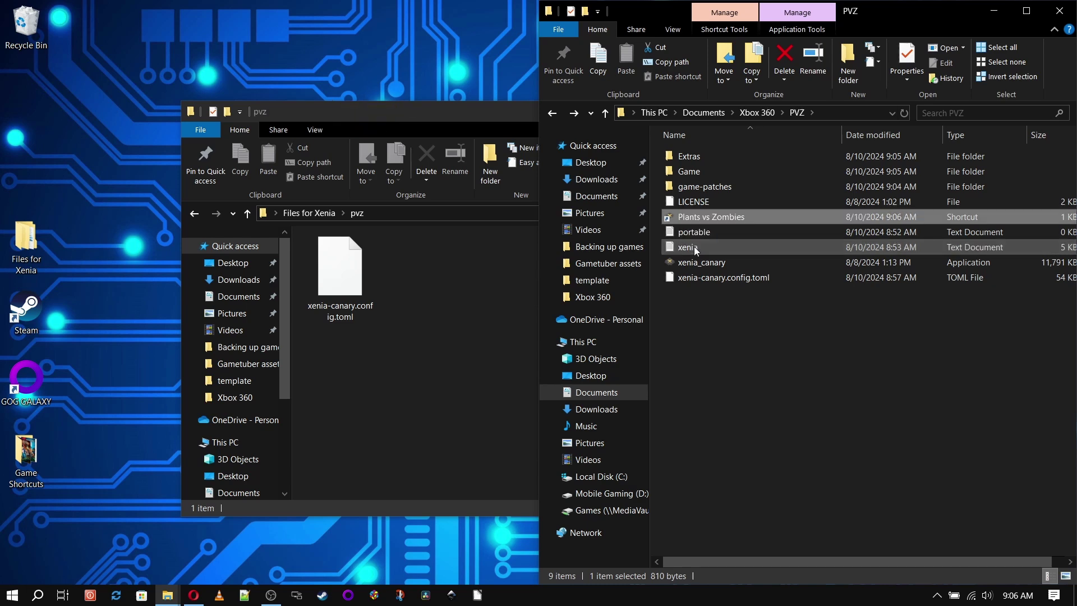
Append the copied game file path to the end of the Plants vs Zombies shortcut's target.
{"action": "right_click", "coordinate": [706, 217]}
{"action": "left_click", "coordinate": [745, 537]}
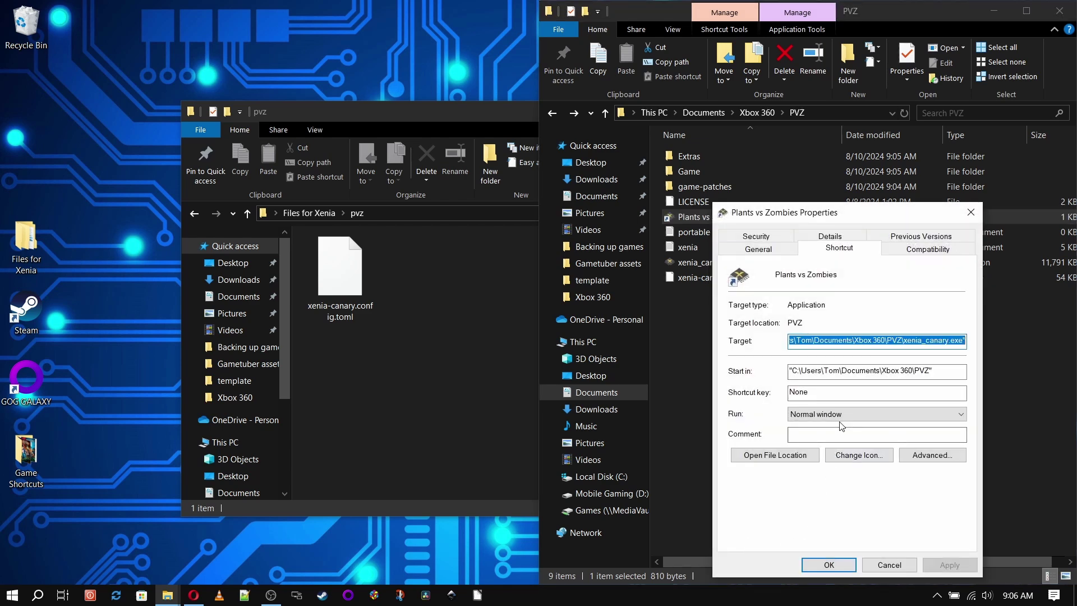
{"action": "key", "text": "End"}
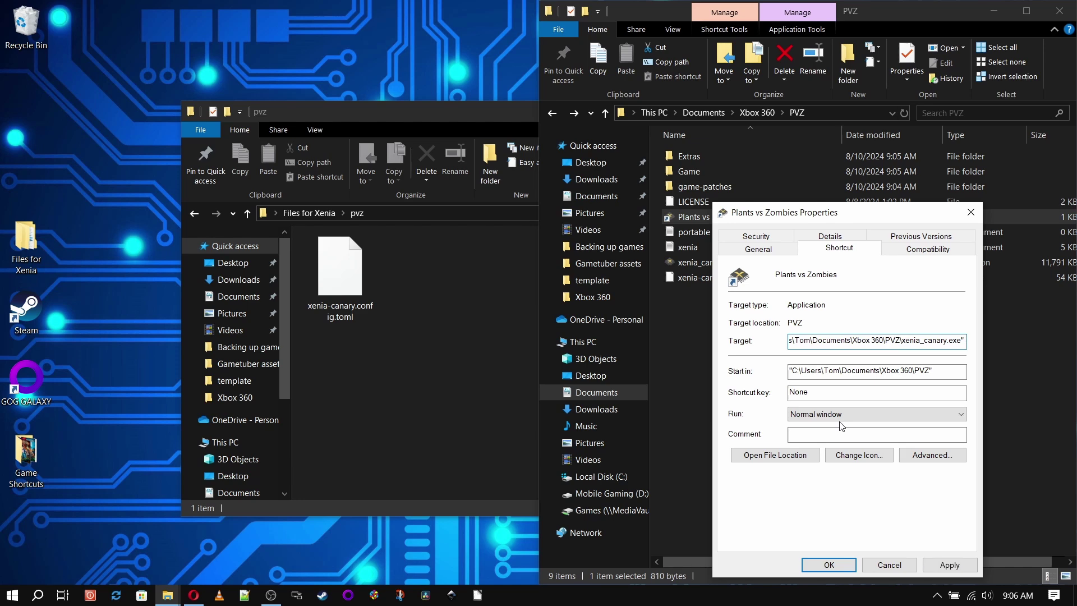
{"action": "key", "text": "ctrl+v"}
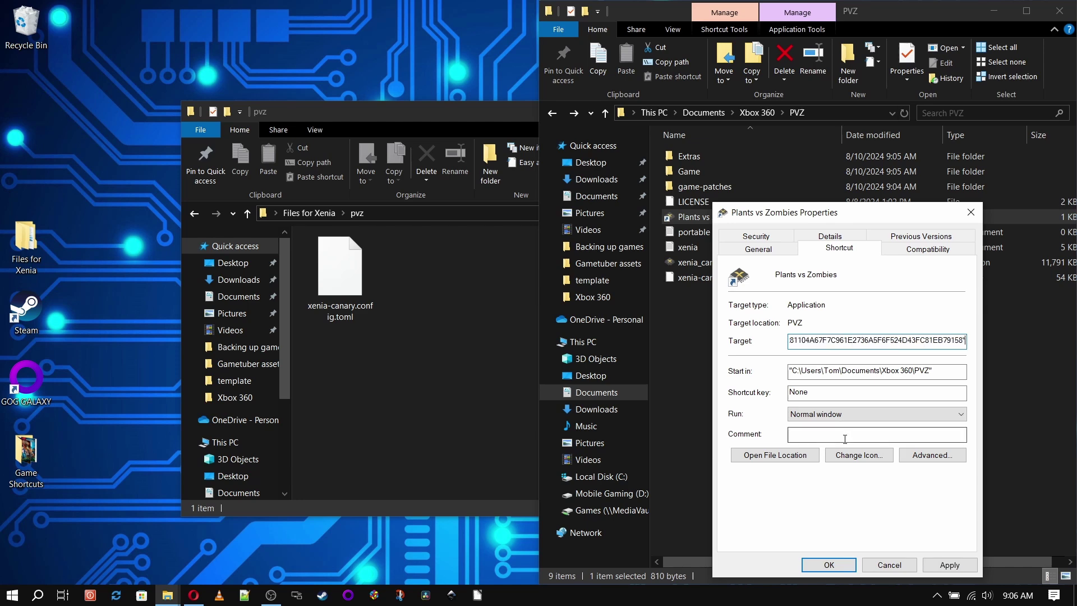
Change the shortcut's icon to the one in the PVZ Extras folder and save the shortcut properties.
{"action": "left_click", "coordinate": [859, 455]}
{"action": "left_click", "coordinate": [909, 317]}
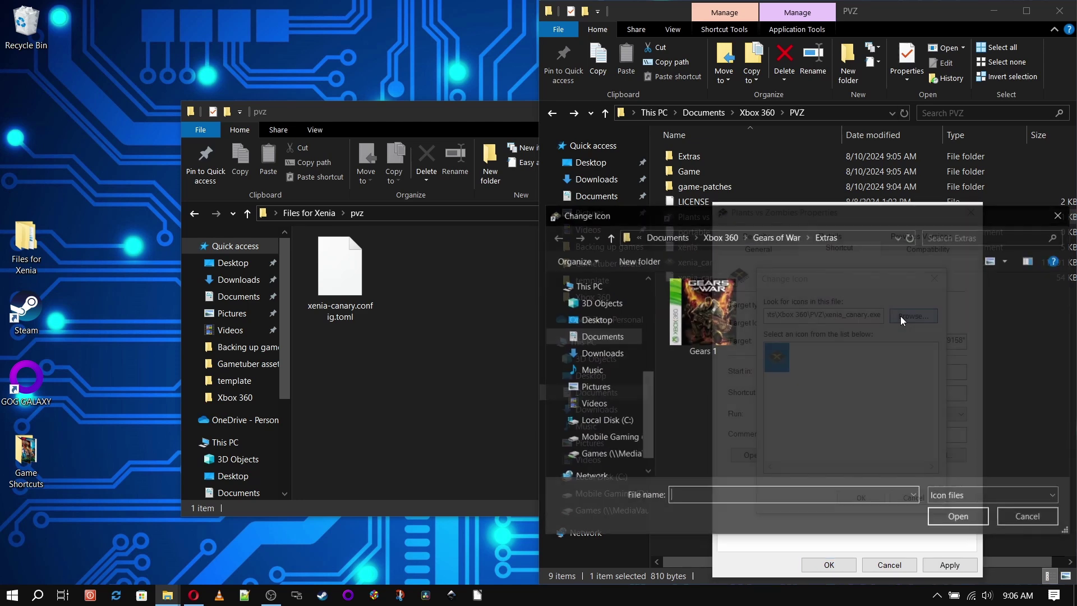
{"action": "left_click", "coordinate": [728, 238]}
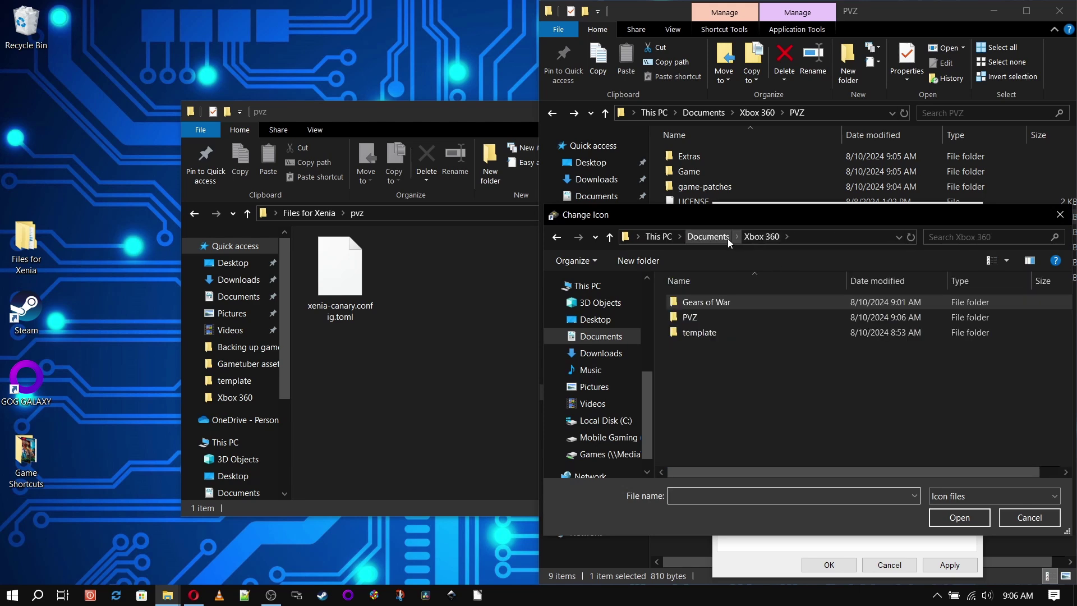
{"action": "double_click", "coordinate": [722, 316]}
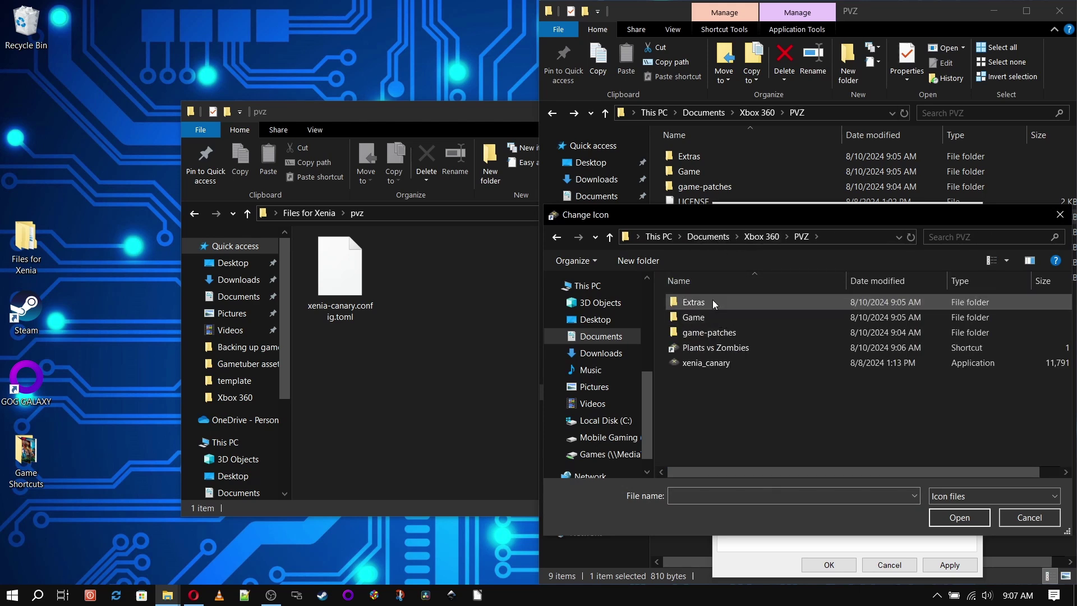
{"action": "double_click", "coordinate": [712, 301]}
{"action": "double_click", "coordinate": [713, 304]}
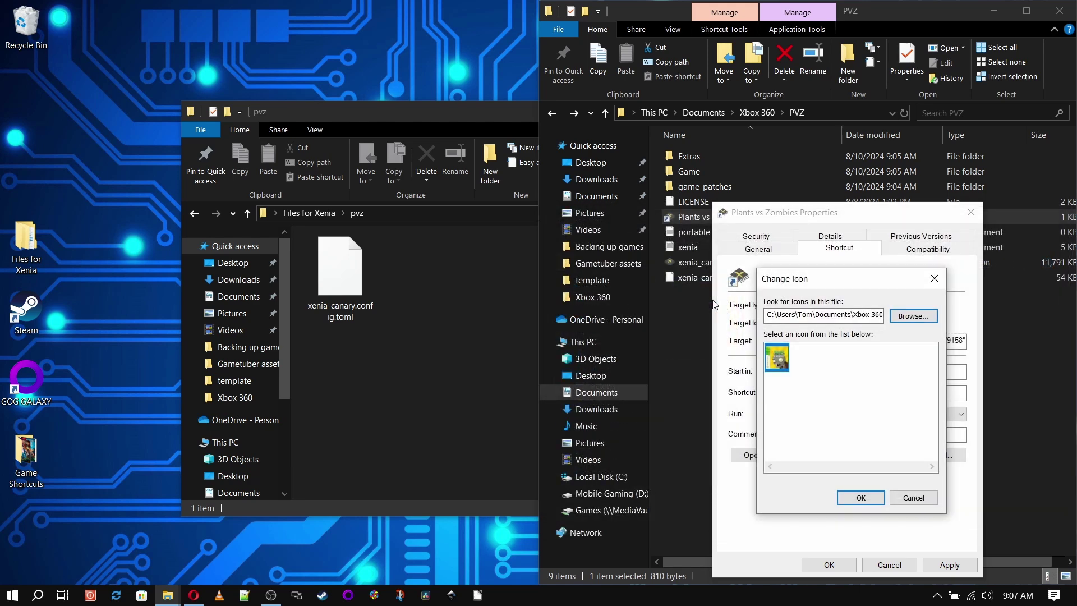
{"action": "left_click", "coordinate": [859, 497]}
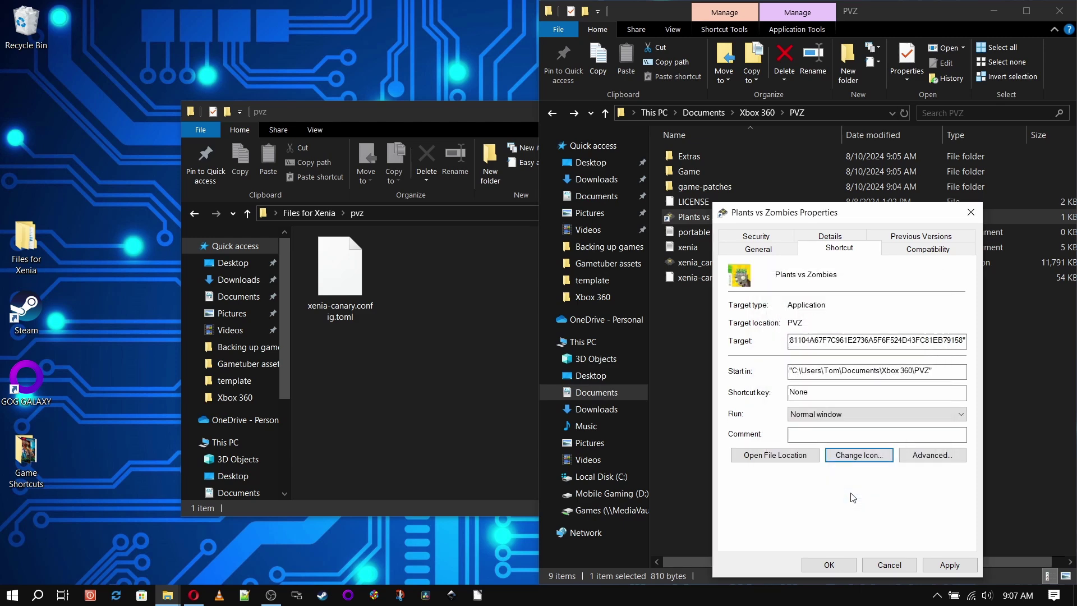
{"action": "left_click", "coordinate": [937, 565]}
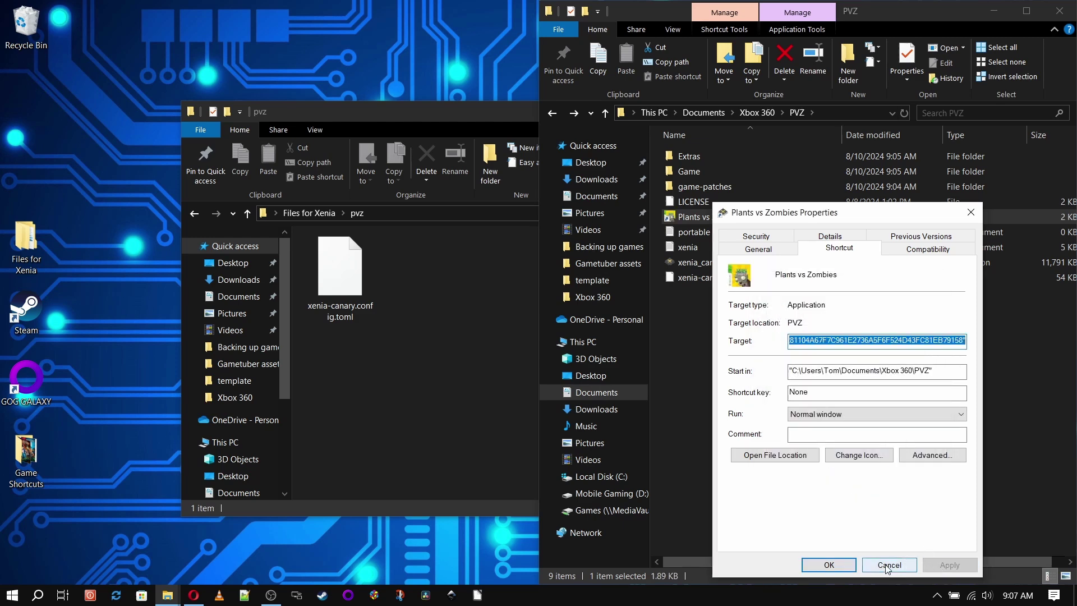
{"action": "left_click", "coordinate": [834, 563]}
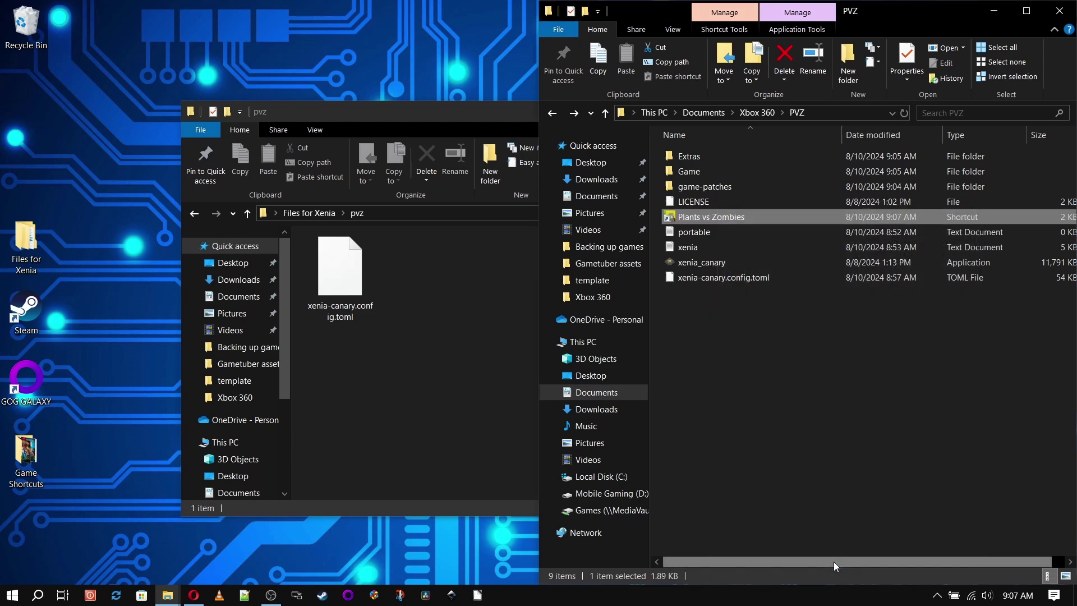
Replace xenia-canary.config.toml in the PVZ folder with the copy from the pvz source folder and close the source window.
{"action": "left_click", "coordinate": [489, 119]}
{"action": "left_click", "coordinate": [955, 115]}
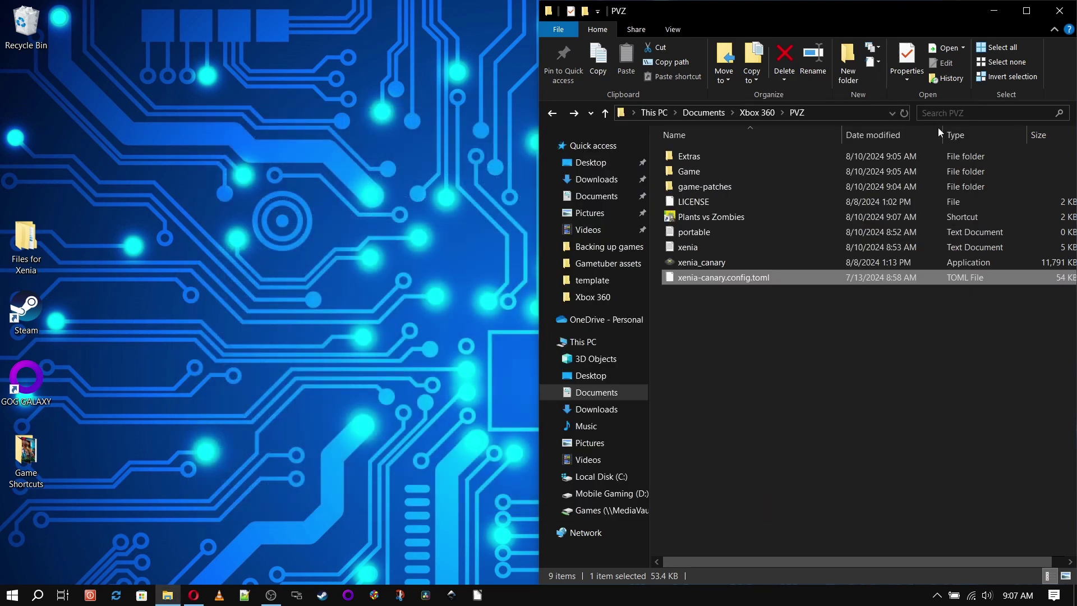
Place the Plants vs Zombies shortcut on the desktop and take the launched game out of full screen.
{"action": "left_click_drag", "start_coordinate": [719, 217], "coordinate": [488, 392]}
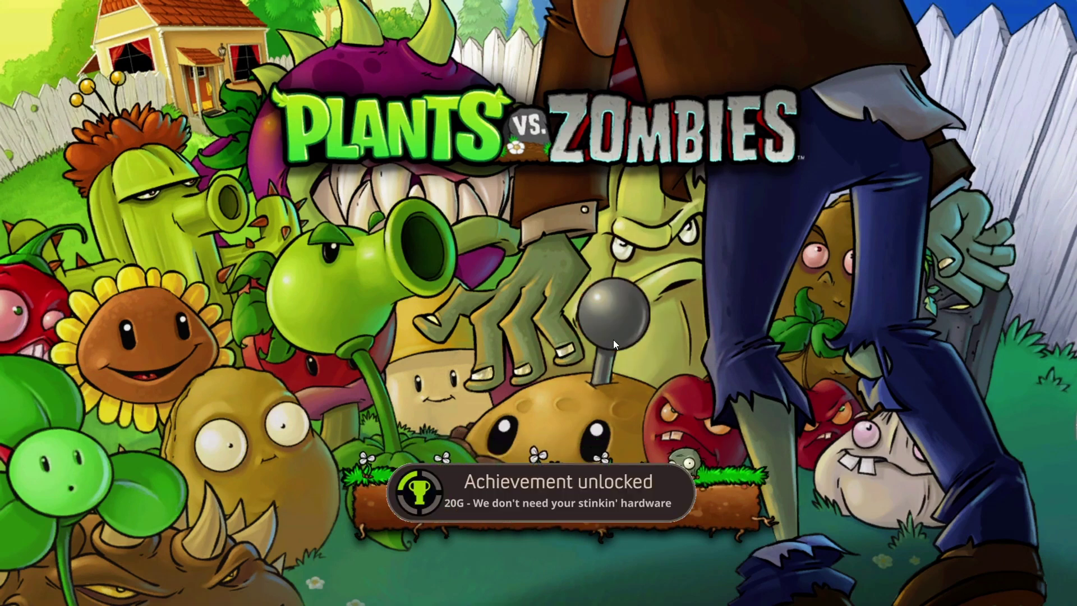
{"action": "key", "text": "F11"}
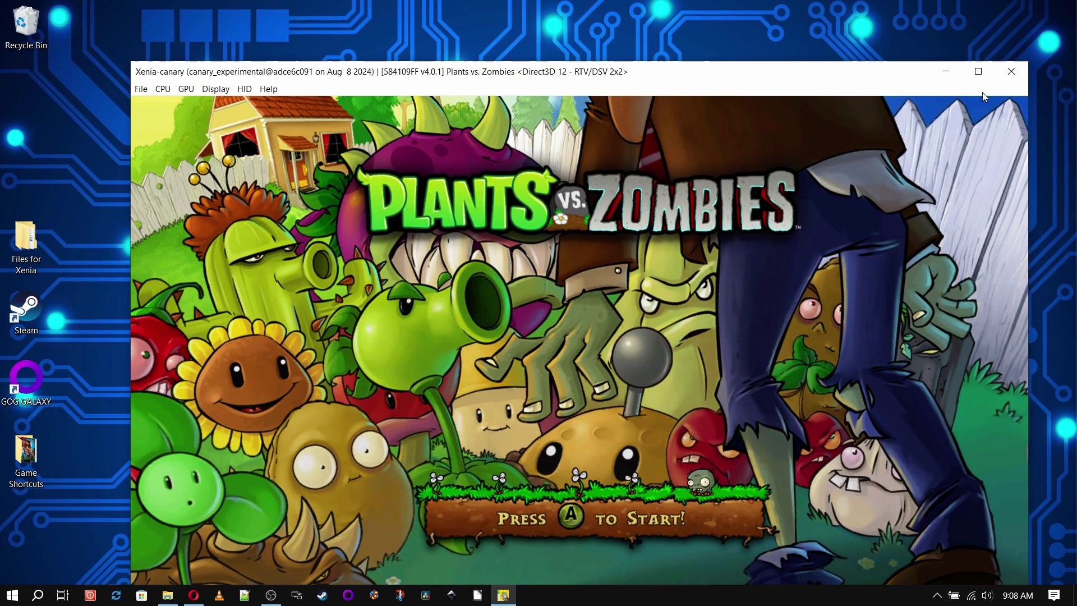